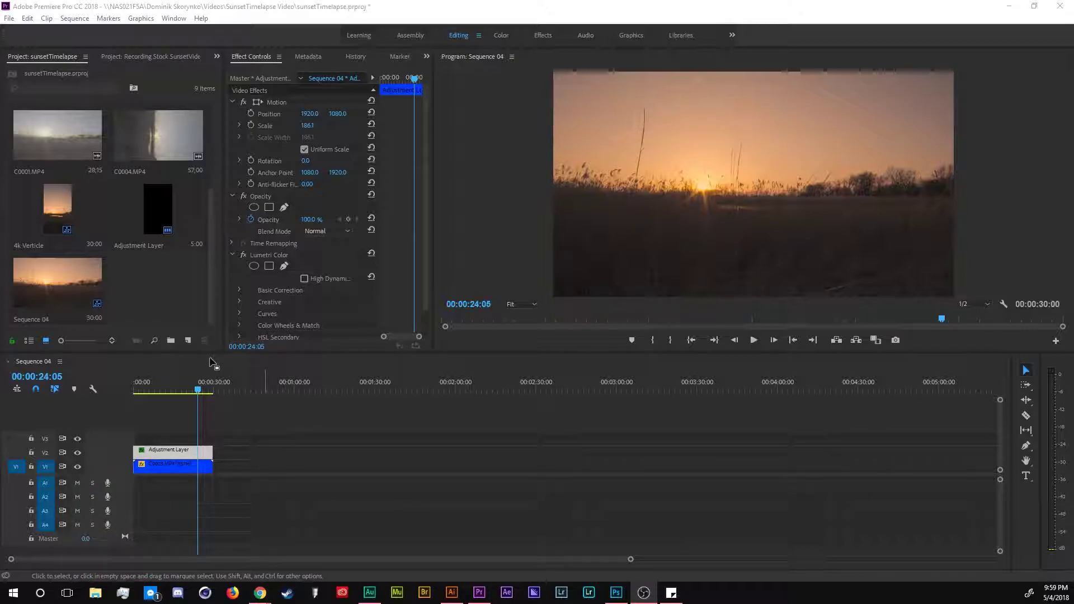
# Compare the footage with the grade hidden, then delete the old V2 adjustment layer
pyautogui.click(76, 450)
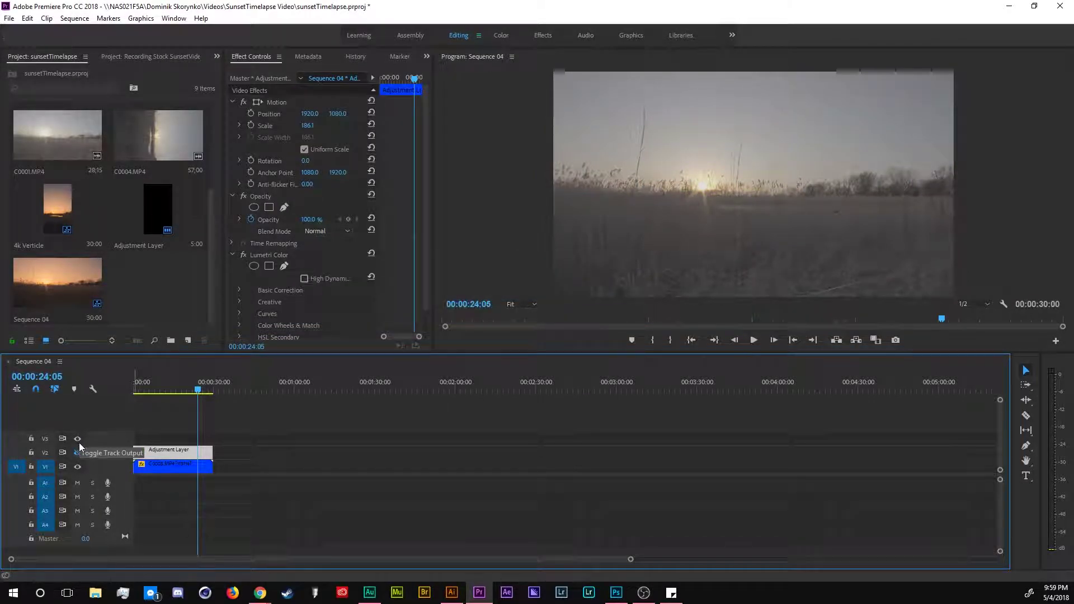
pyautogui.click(76, 451)
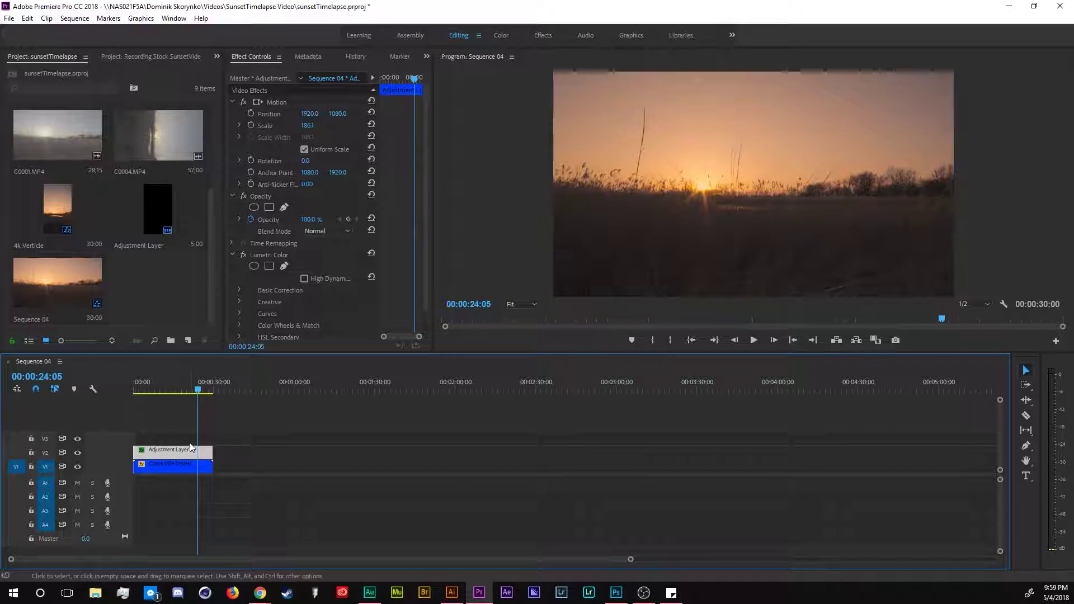
pyautogui.press('Delete')
# Create a 3840×2160, 30 fps adjustment layer spanning the clip on V2, then enter the Color workspace
pyautogui.click(189, 340)
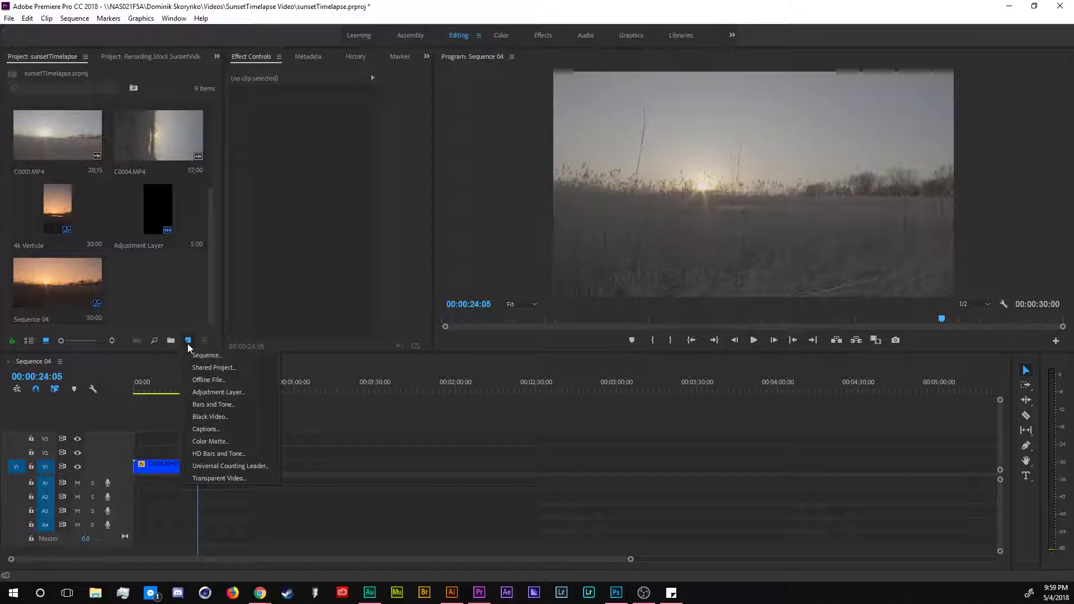
pyautogui.click(208, 392)
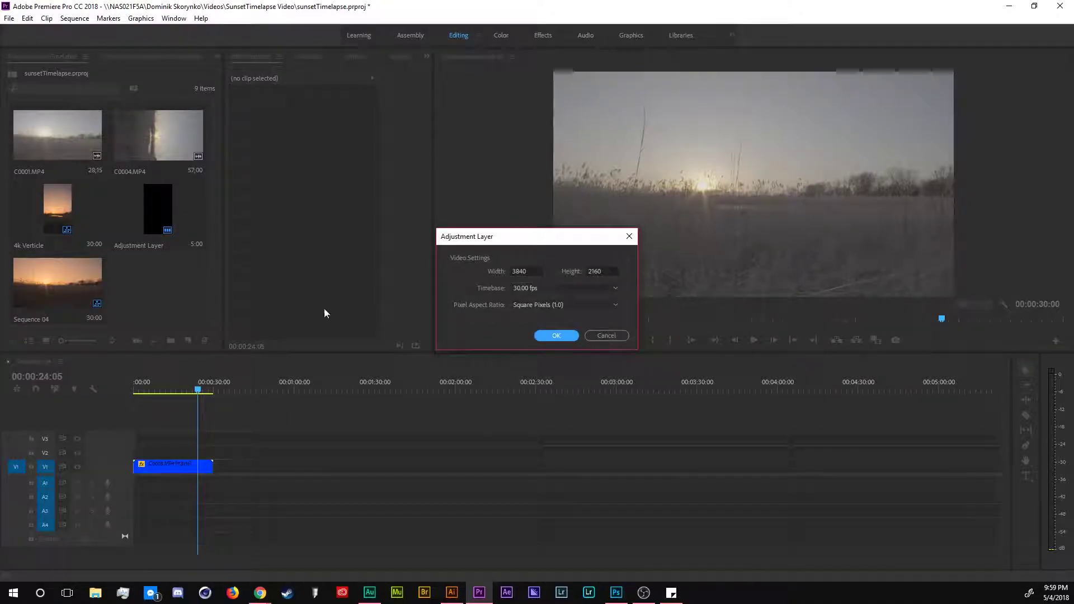
pyautogui.click(553, 335)
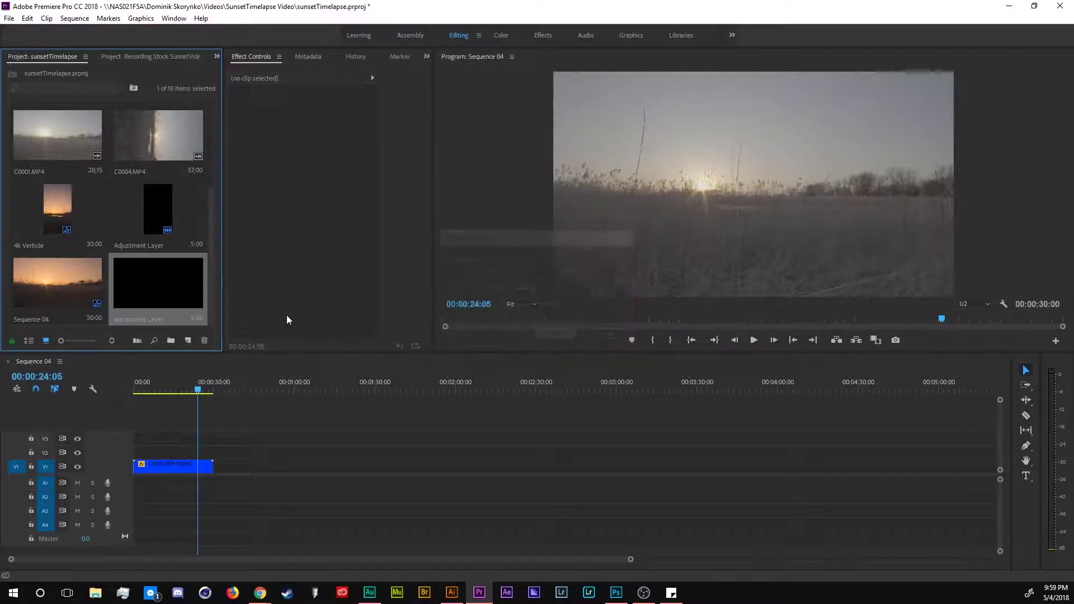
pyautogui.moveTo(183, 404); pyautogui.dragTo(212, 449)
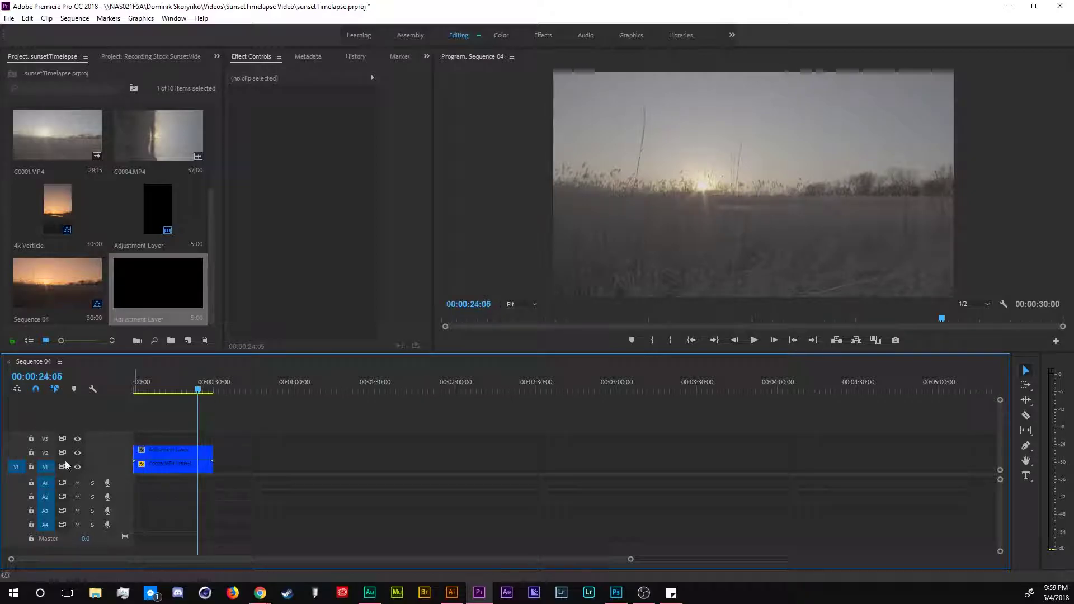
pyautogui.click(173, 453)
pyautogui.click(504, 35)
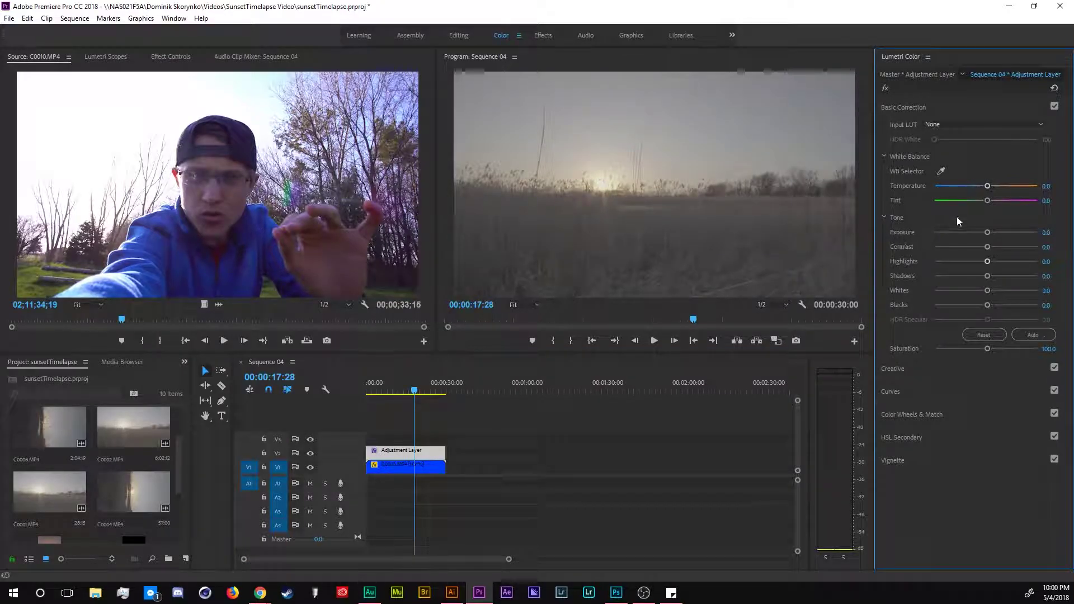
# Warm the temperature to 9.2, raise contrast to 21.1, darken shadows, and set saturation 114.6
pyautogui.moveTo(990, 185); pyautogui.dragTo(990, 183)
pyautogui.moveTo(988, 247); pyautogui.dragTo(986, 287)
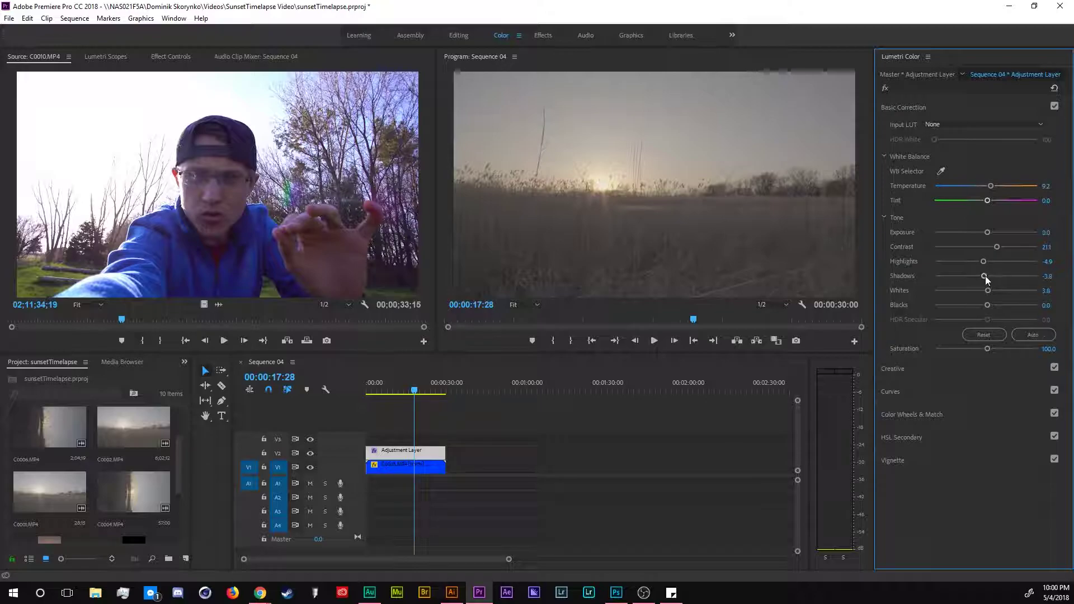
pyautogui.moveTo(985, 276); pyautogui.dragTo(982, 302)
pyautogui.moveTo(988, 348); pyautogui.dragTo(992, 348)
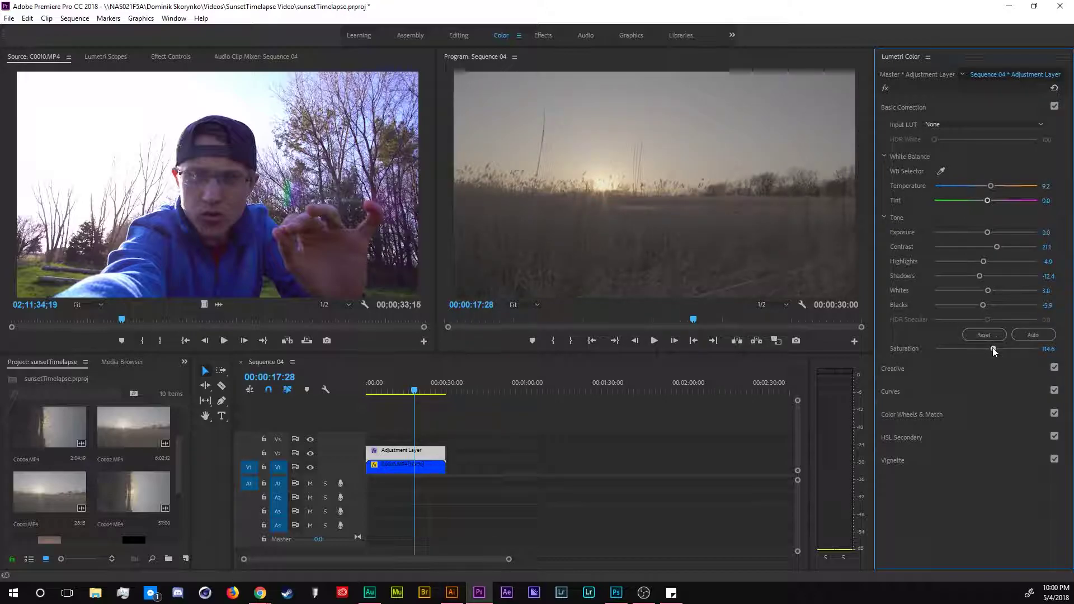
pyautogui.click(1048, 348)
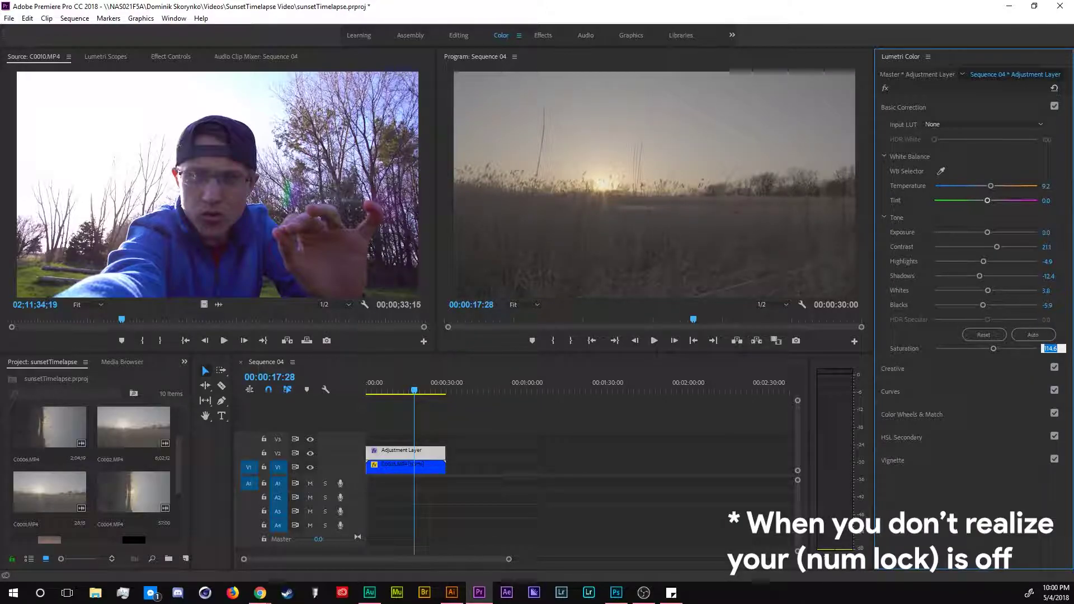
pyautogui.press('Return')
# Apply the CineSpace2383sRGB6bit creative look to the adjustment layer
pyautogui.click(891, 110)
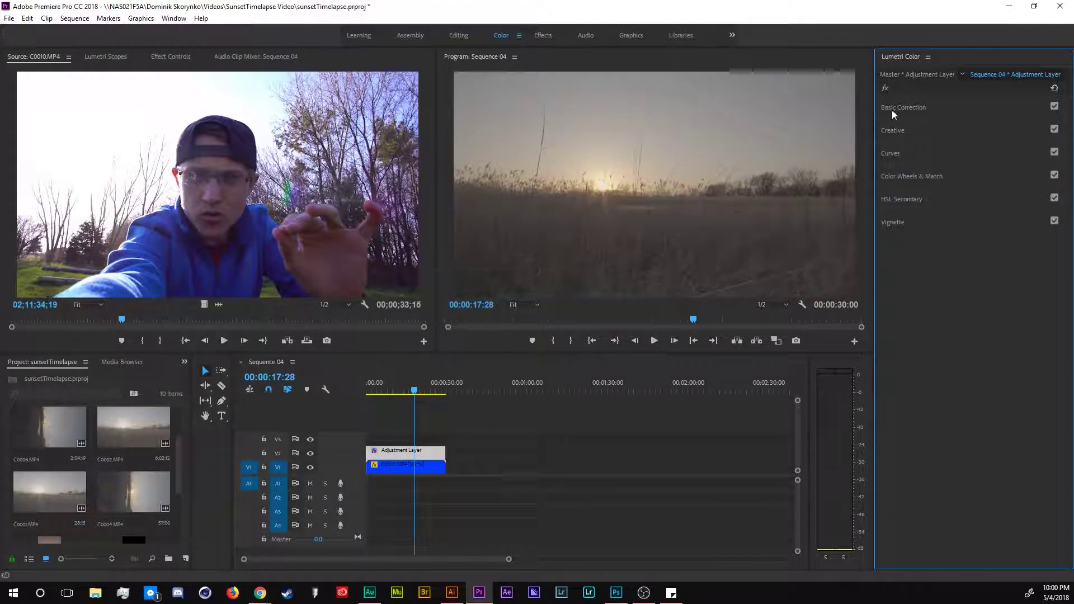
pyautogui.click(905, 129)
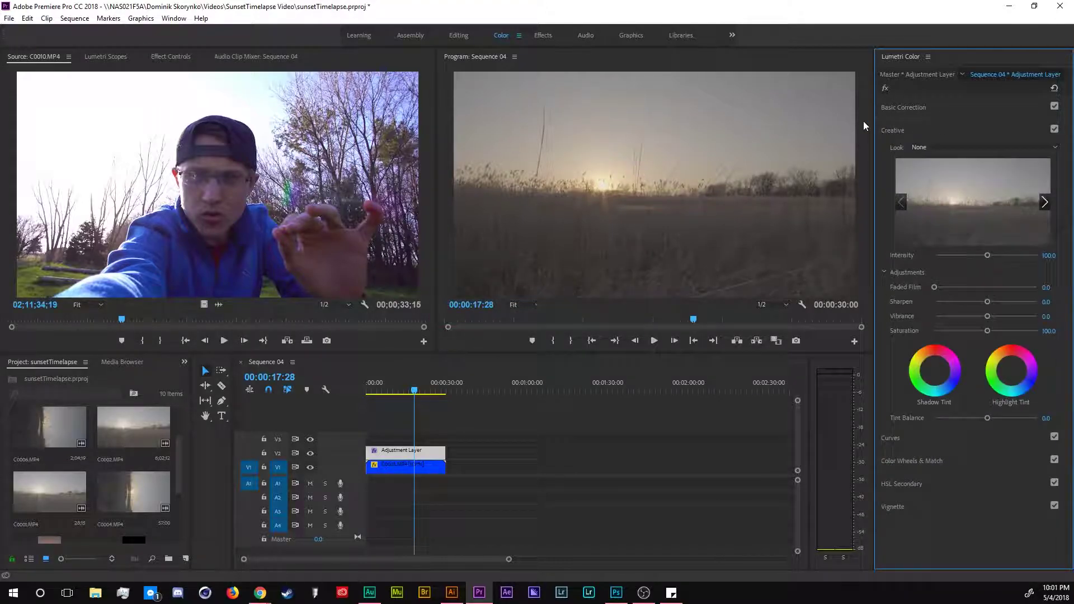
pyautogui.click(918, 147)
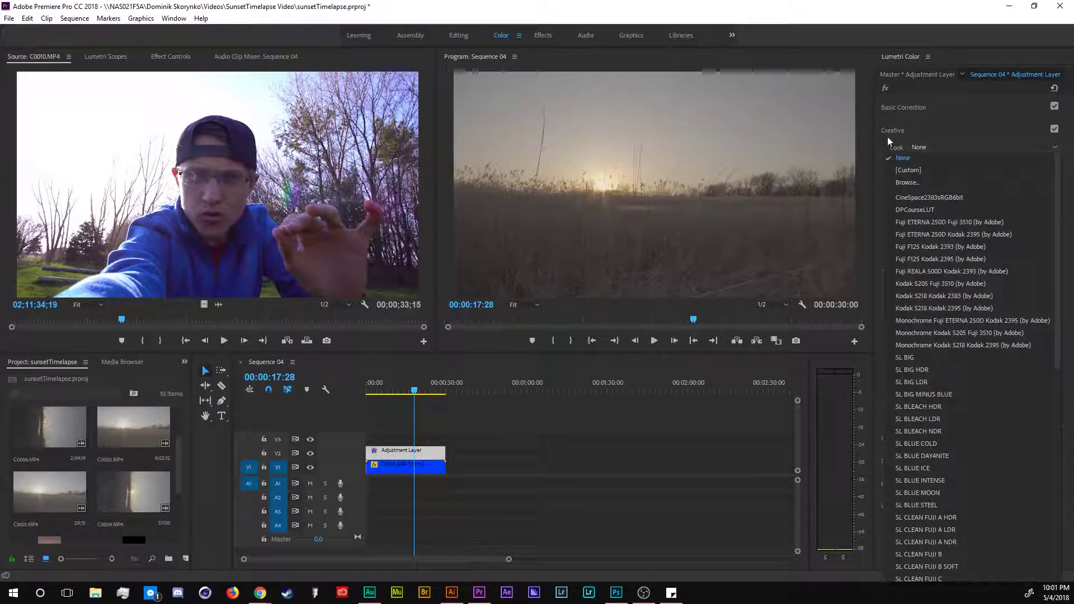
pyautogui.click(934, 198)
# Adjust the look intensity, entering 20 and then editing the value again
pyautogui.click(1051, 255)
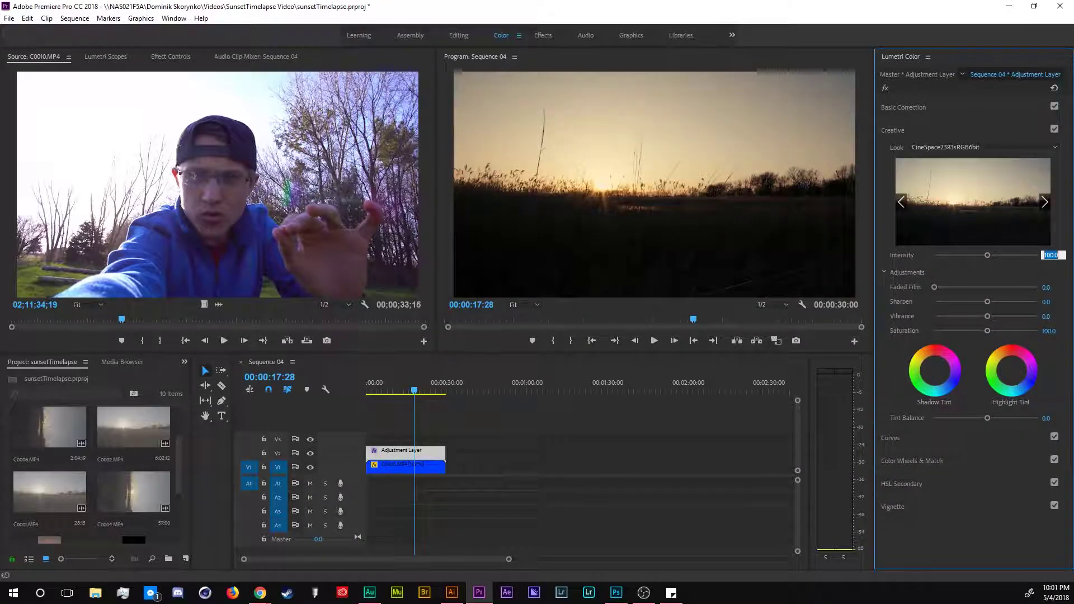
pyautogui.press('Return')
pyautogui.click(1052, 255)
pyautogui.write('20')
pyautogui.press('Return')
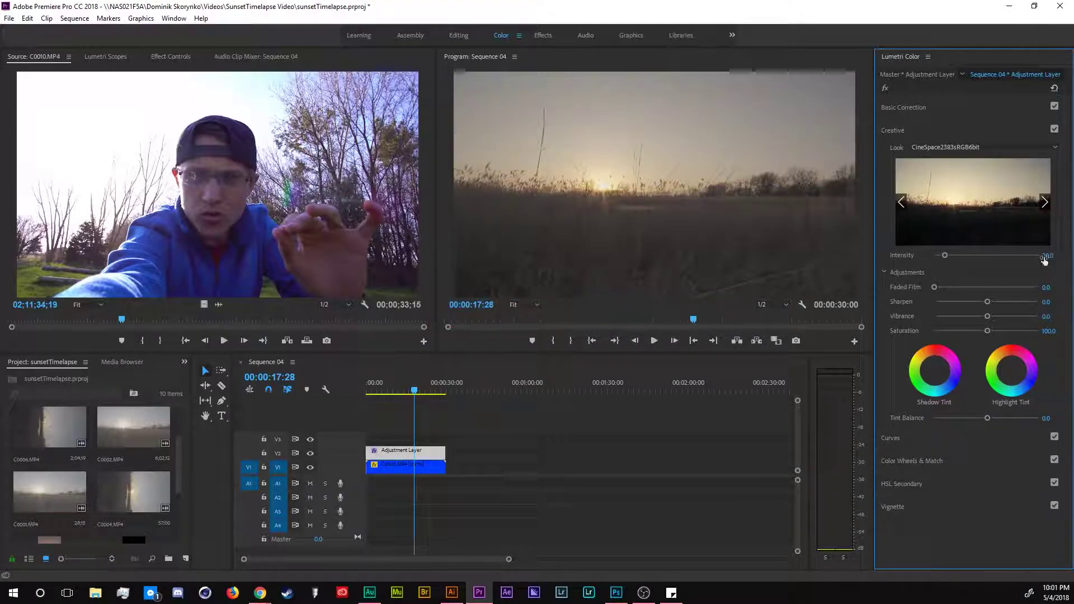
pyautogui.click(1050, 255)
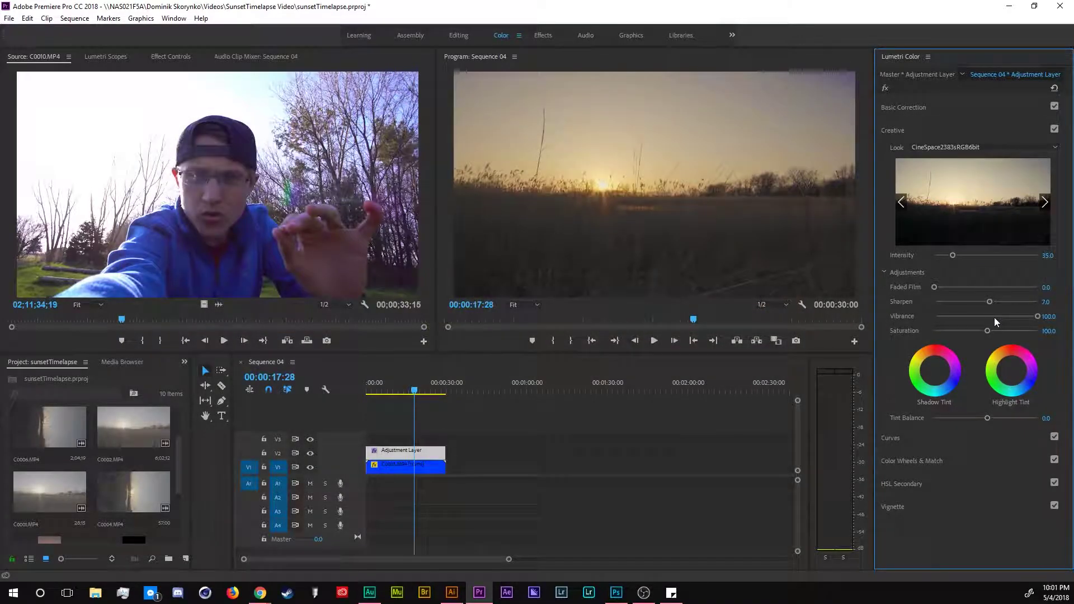
# Lower vibrance to 12.4, add warm shadow and highlight tints, and set tint balance to 13
pyautogui.click(994, 317)
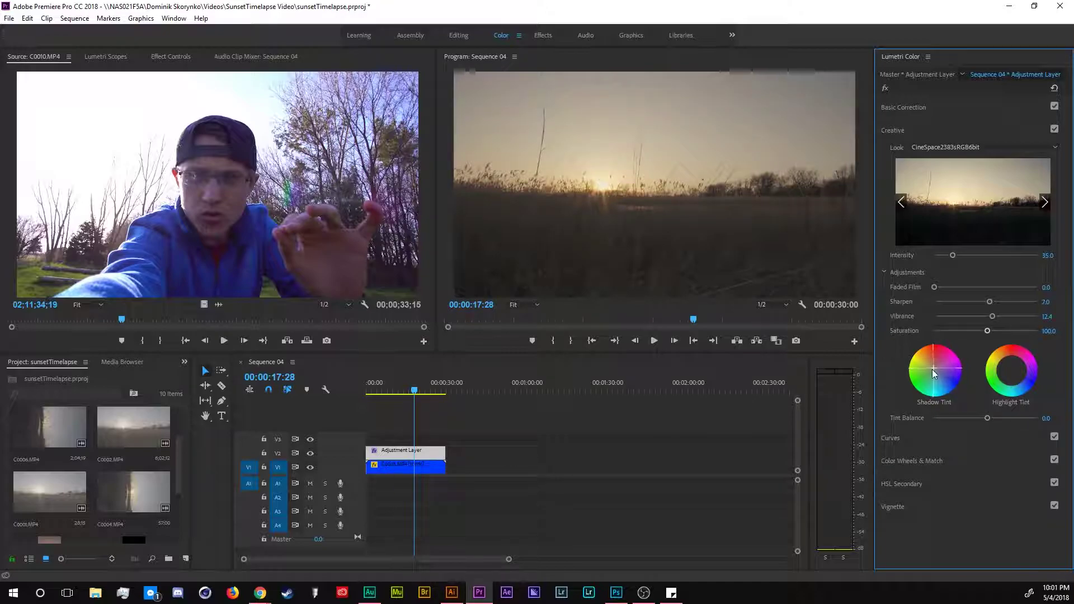
pyautogui.moveTo(1011, 372); pyautogui.dragTo(1006, 364)
pyautogui.moveTo(989, 419)
pyautogui.mouseDown()
pyautogui.moveTo(1037, 419)
pyautogui.moveTo(935, 428)
pyautogui.moveTo(1020, 420)
pyautogui.moveTo(992, 421)
pyautogui.mouseUp()
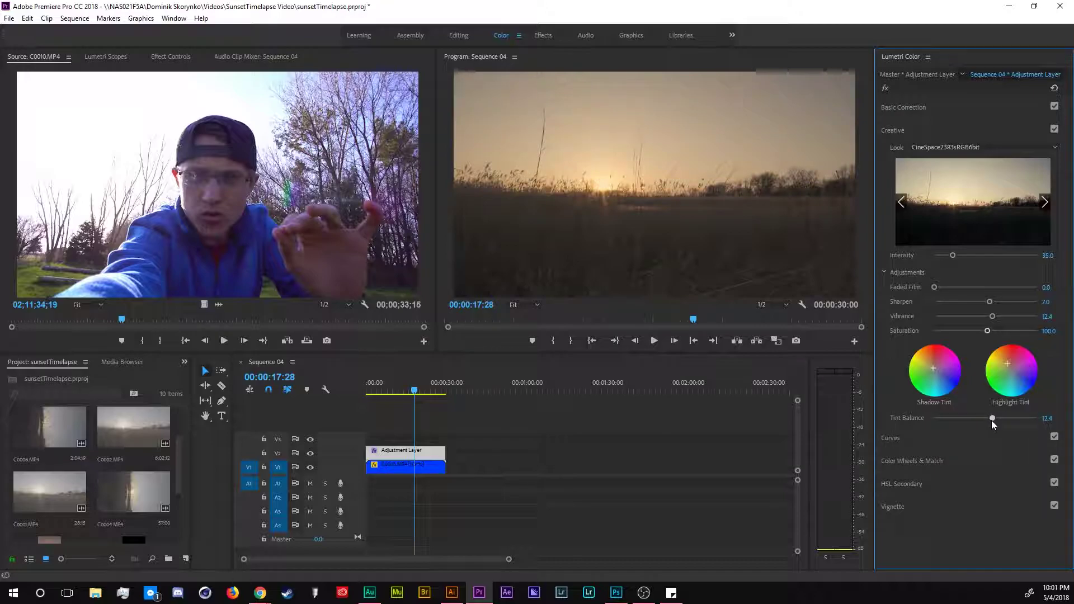
pyautogui.click(1047, 418)
# Shape a gentle S on the RGB curve, lifting the upper tones and darkening the lower ones
pyautogui.click(901, 131)
pyautogui.click(899, 152)
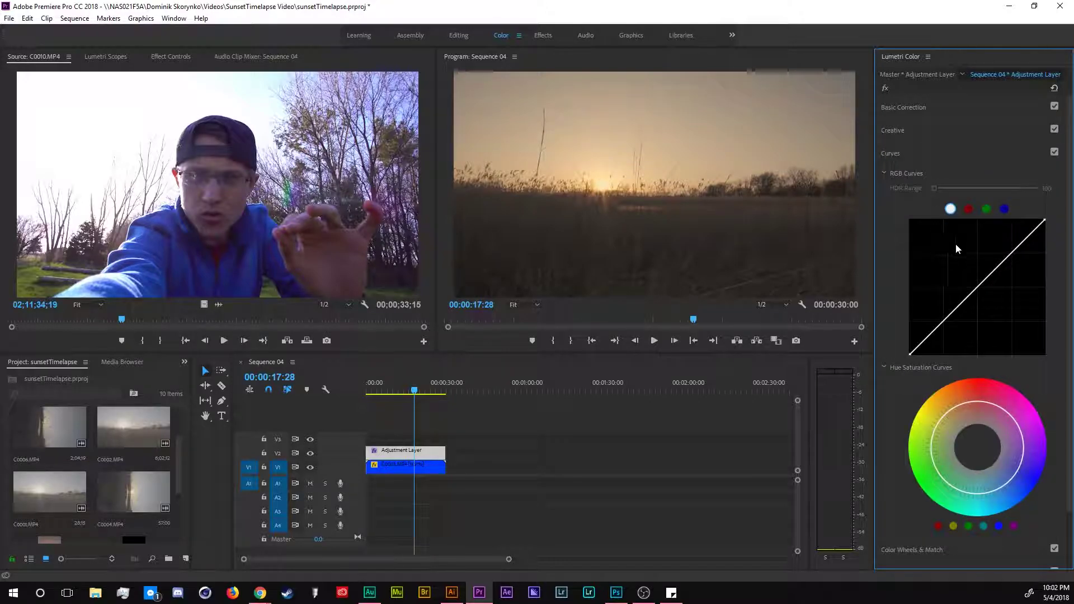
pyautogui.moveTo(1006, 260); pyautogui.dragTo(1004, 256)
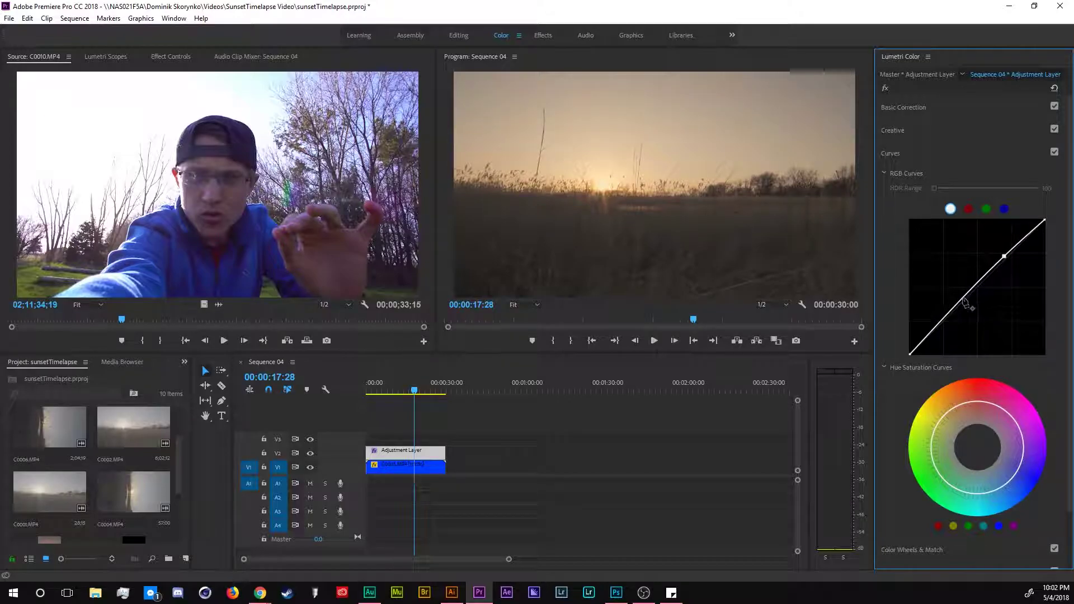
pyautogui.moveTo(948, 317); pyautogui.dragTo(946, 322)
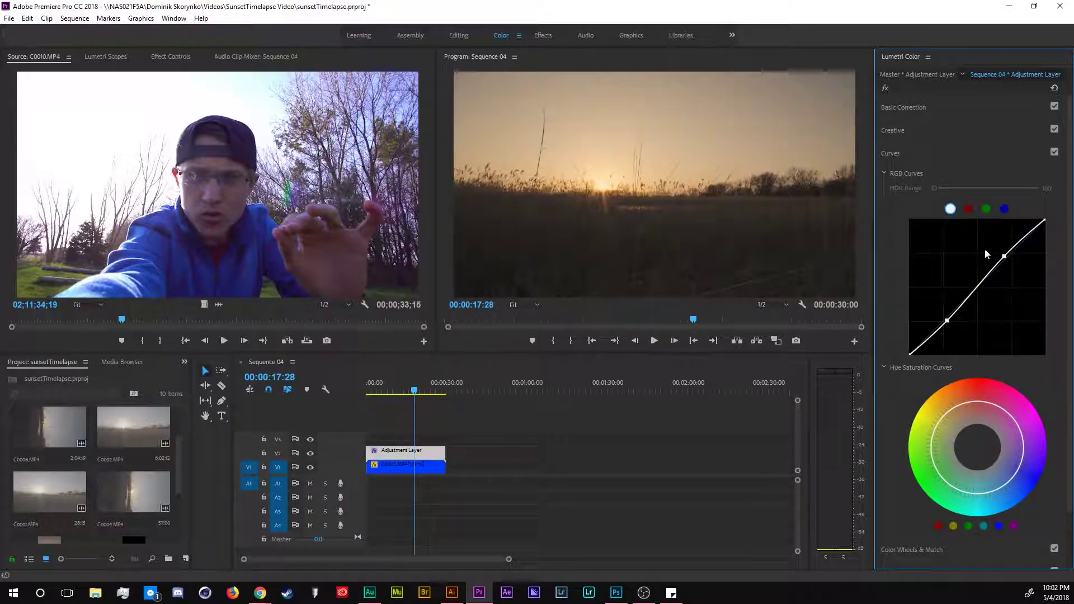
pyautogui.moveTo(1004, 258); pyautogui.dragTo(1006, 252)
# Compare the graded and ungraded footage at about 8 seconds, then save the project
pyautogui.click(890, 153)
pyautogui.click(311, 454)
pyautogui.click(311, 454)
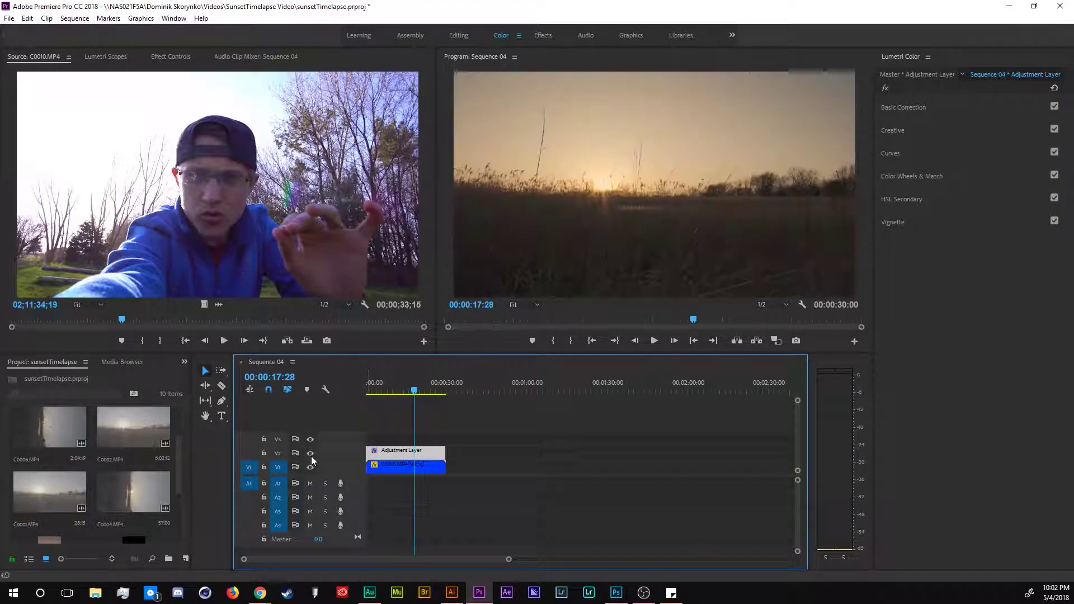
pyautogui.click(311, 454)
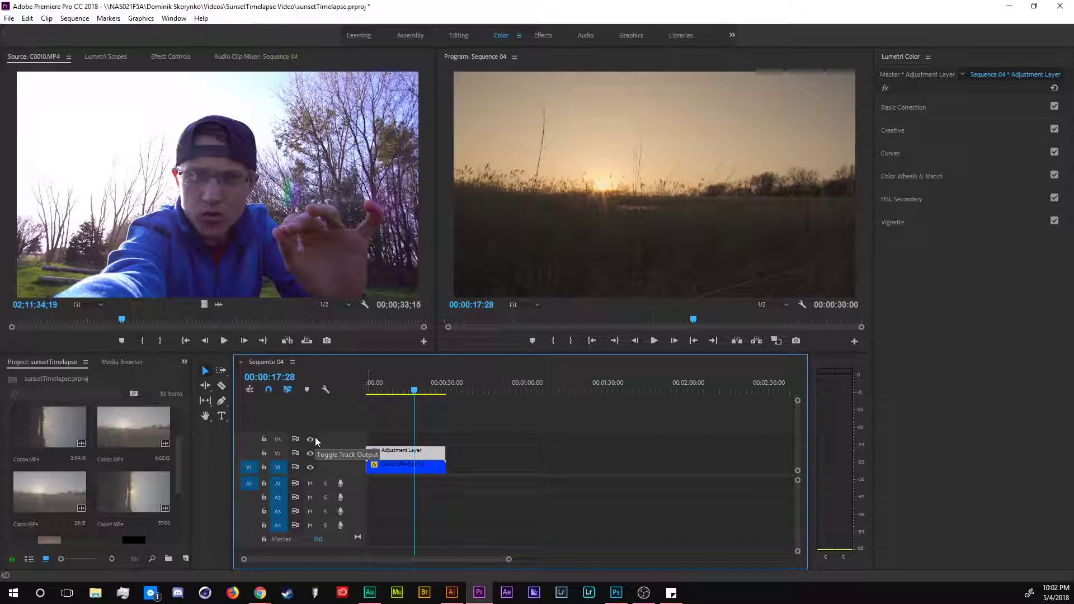
pyautogui.click(391, 390)
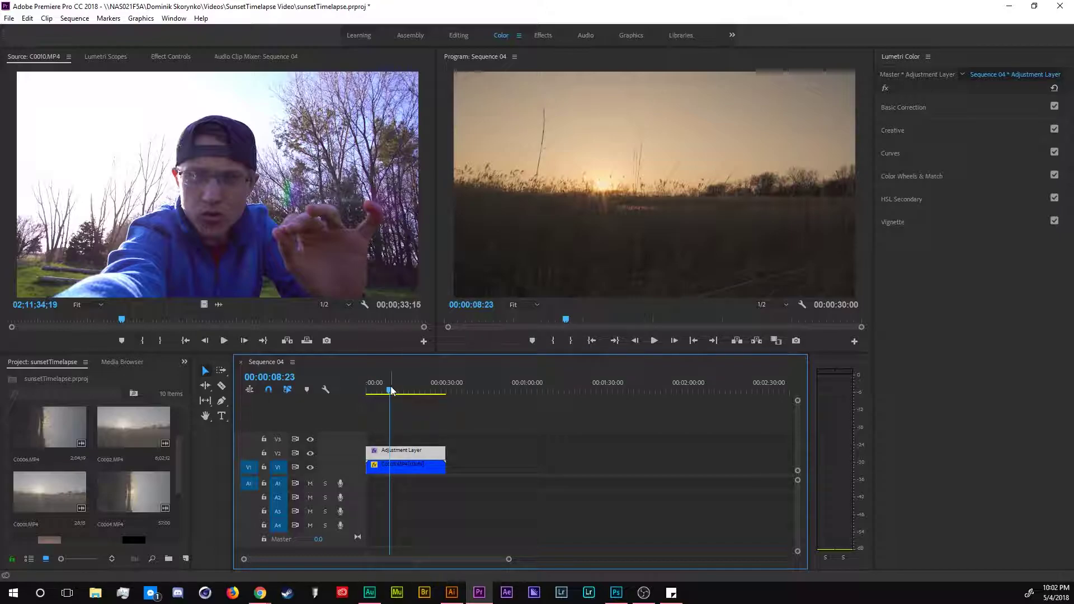
pyautogui.hotkey('ctrl', 's')
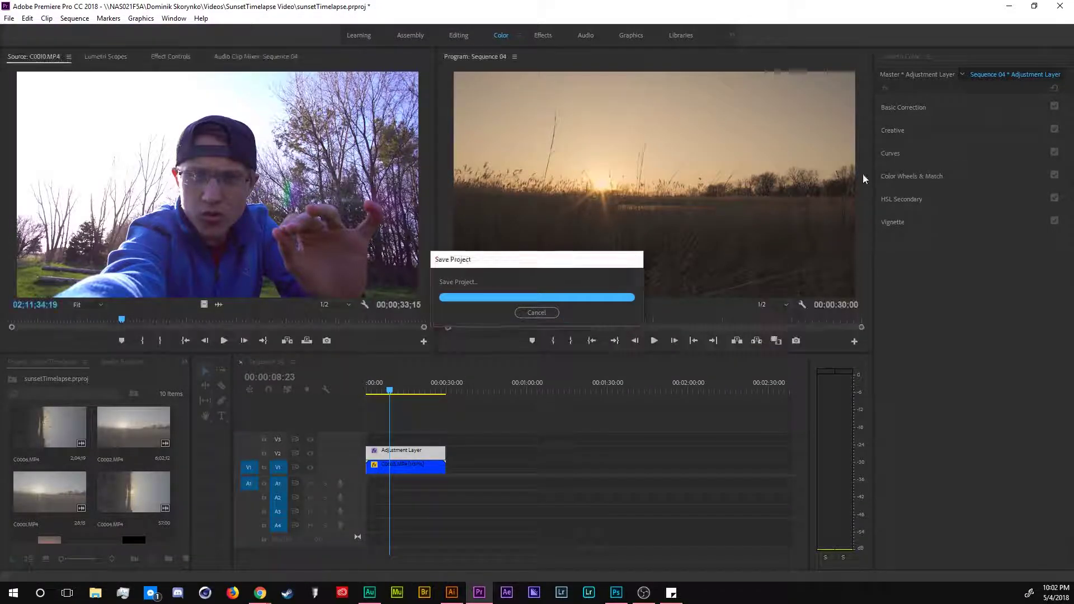
# Disable the Color Wheels & Match, HSL Secondary and Vignette sections of the grade
pyautogui.click(907, 199)
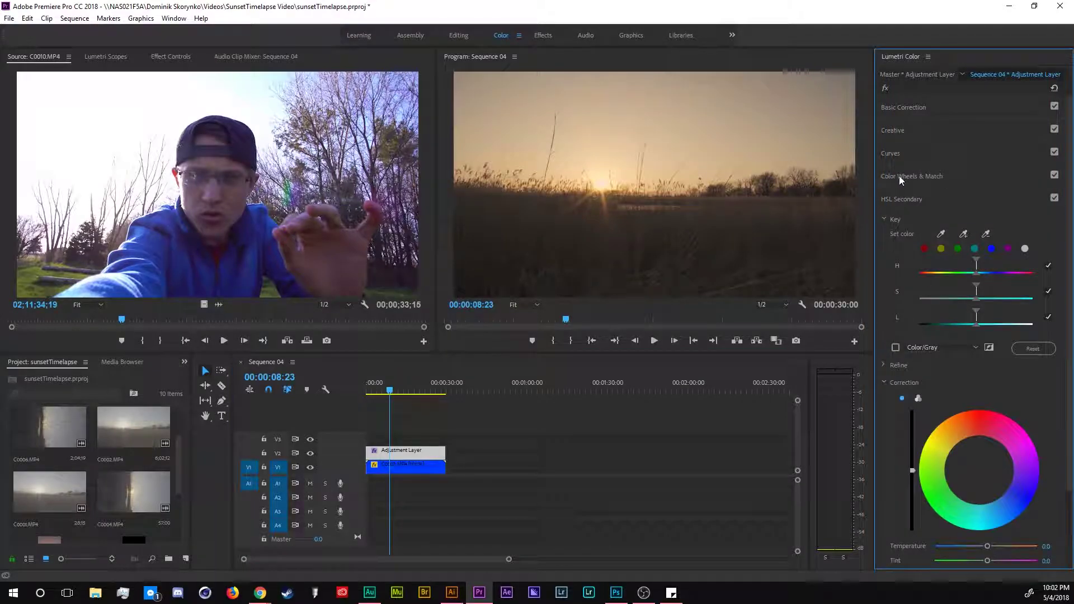
pyautogui.click(901, 197)
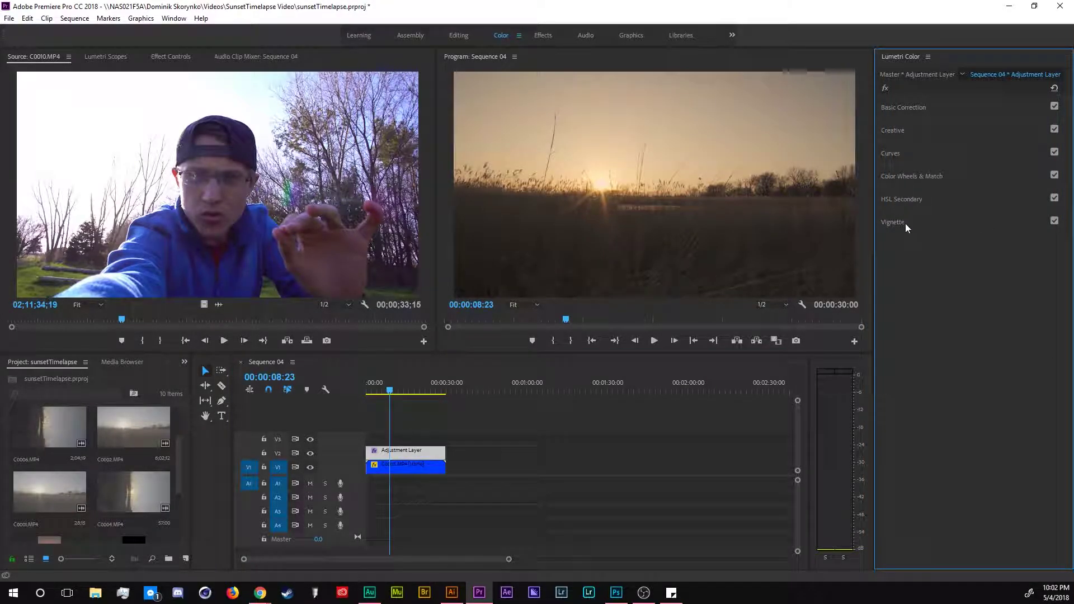
pyautogui.click(900, 222)
pyautogui.click(942, 218)
pyautogui.click(912, 175)
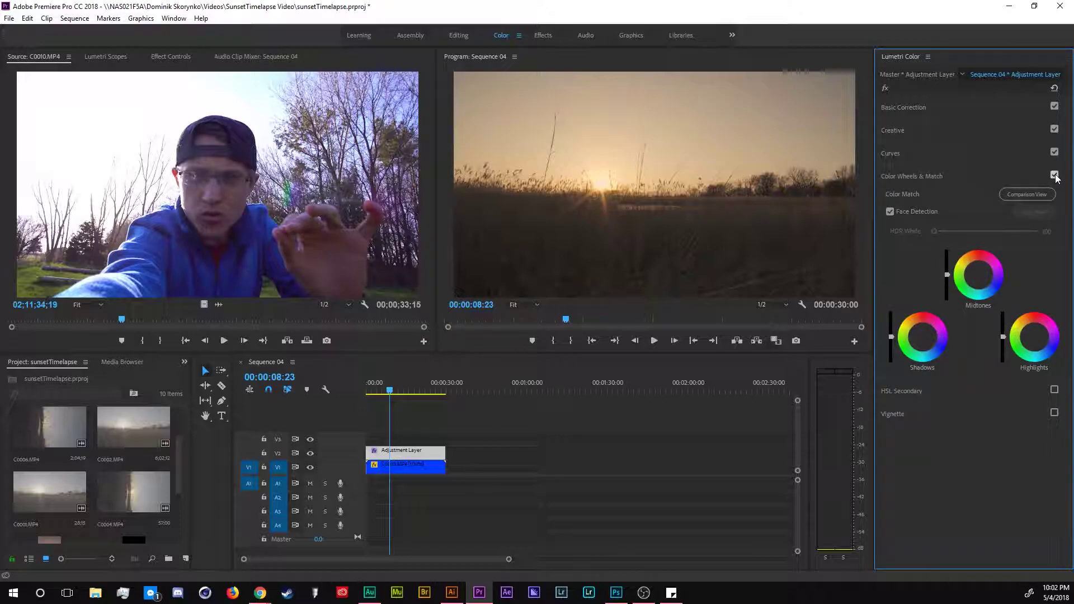
pyautogui.click(1054, 175)
pyautogui.click(893, 174)
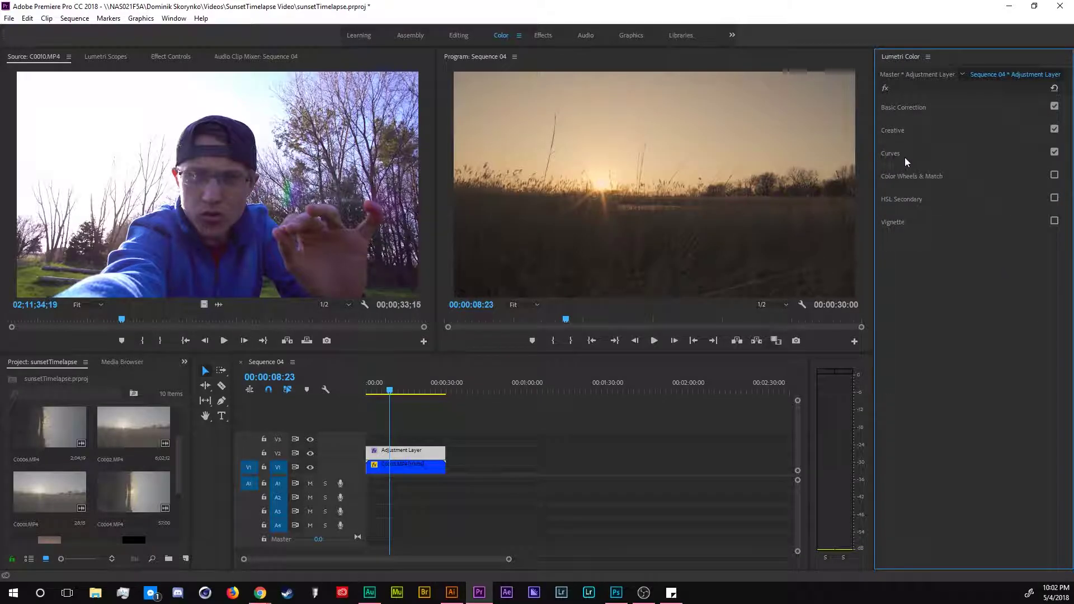
# Place three points near orange-red on the hue-saturation curve and ease one slightly inward
pyautogui.click(905, 155)
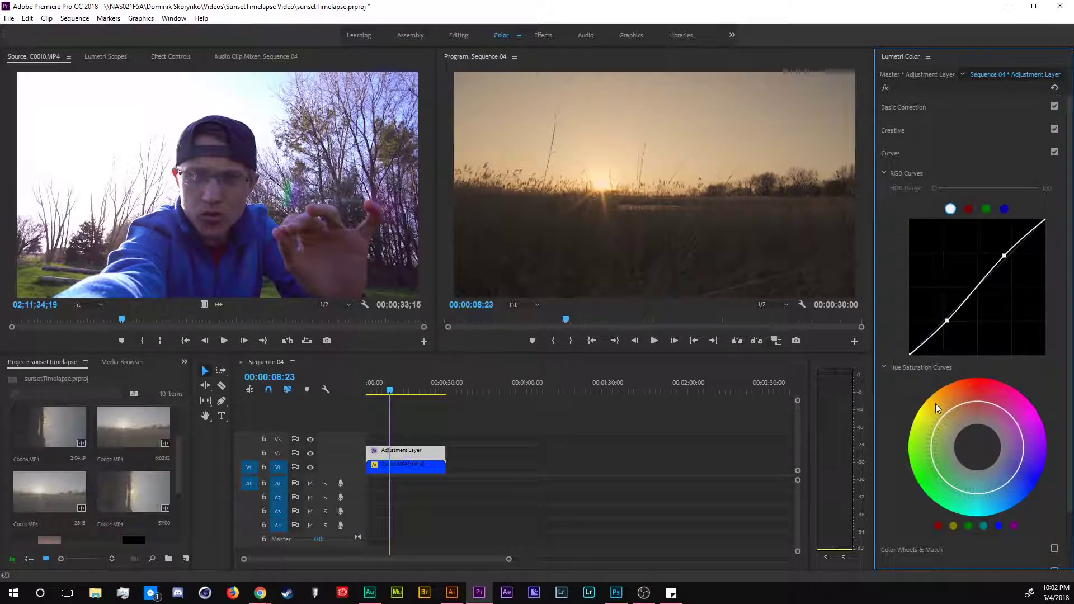
pyautogui.click(936, 426)
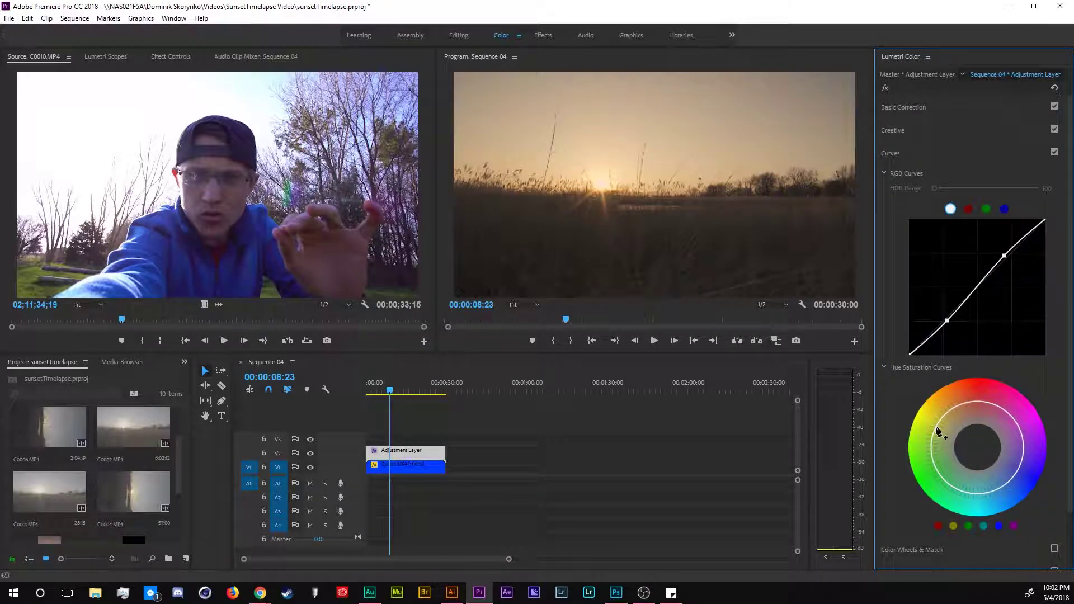
pyautogui.click(988, 404)
pyautogui.click(972, 398)
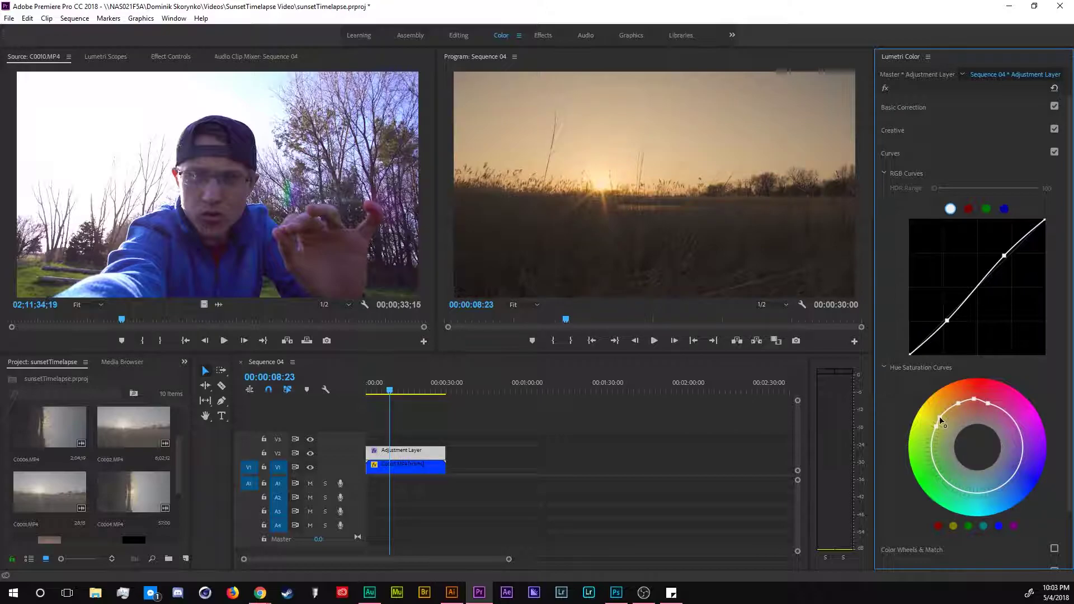
pyautogui.moveTo(958, 403); pyautogui.dragTo(956, 406)
# Set Basic Correction temperature to 17.0 and contrast to 25.0
pyautogui.click(891, 107)
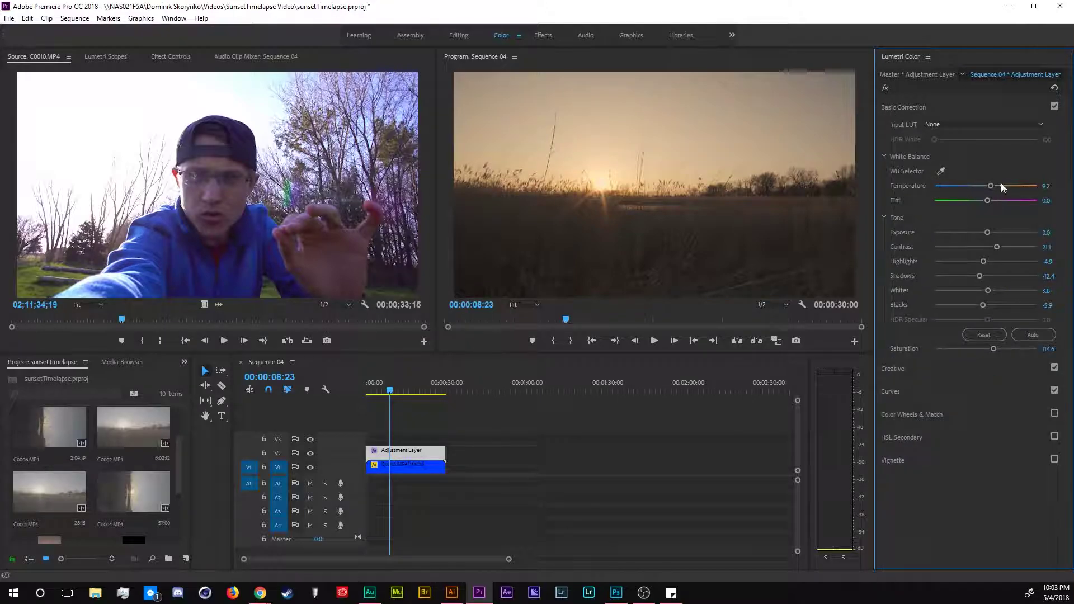
pyautogui.moveTo(991, 186); pyautogui.dragTo(995, 185)
pyautogui.click(1047, 186)
pyautogui.write('17')
pyautogui.press('Return')
pyautogui.click(1047, 246)
pyautogui.write('25')
pyautogui.press('Return')
# Set highlights to 2.0 and darken shadows to -11.4
pyautogui.click(976, 260)
pyautogui.moveTo(978, 261)
pyautogui.mouseDown()
pyautogui.moveTo(1035, 260)
pyautogui.moveTo(965, 274)
pyautogui.moveTo(997, 270)
pyautogui.moveTo(972, 270)
pyautogui.moveTo(987, 270)
pyautogui.mouseUp()
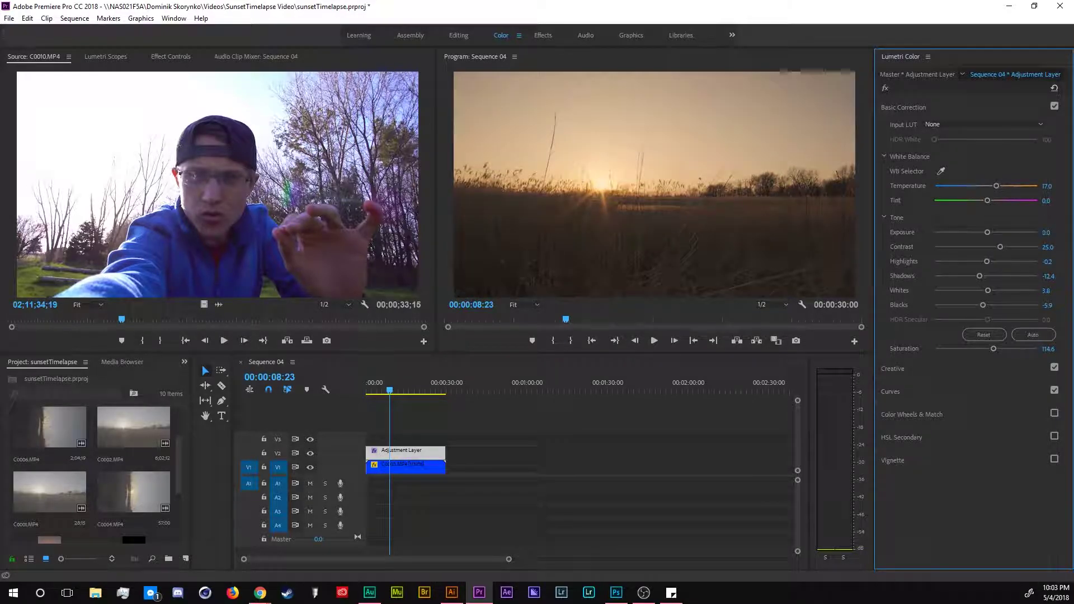
pyautogui.click(1054, 261)
pyautogui.write('2')
pyautogui.press('Return')
pyautogui.moveTo(979, 276); pyautogui.dragTo(980, 276)
pyautogui.click(1054, 368)
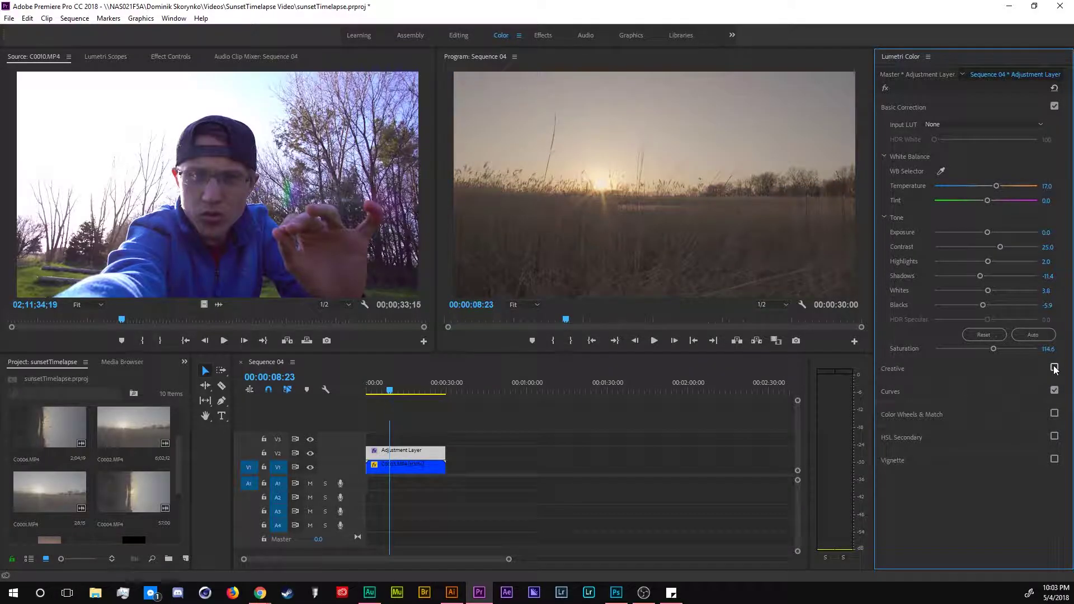
pyautogui.click(1055, 367)
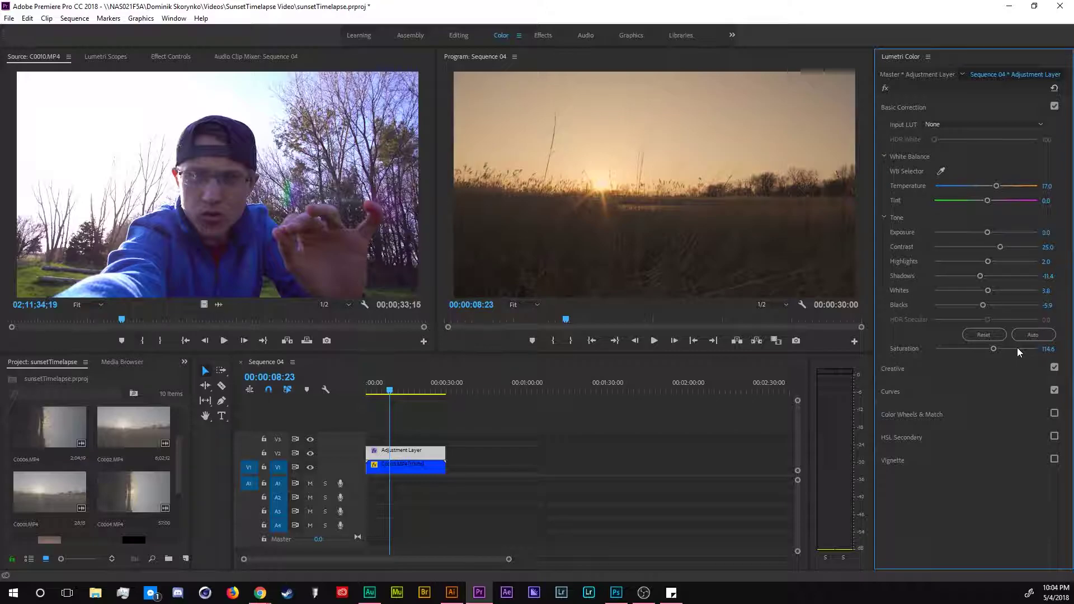
pyautogui.click(311, 453)
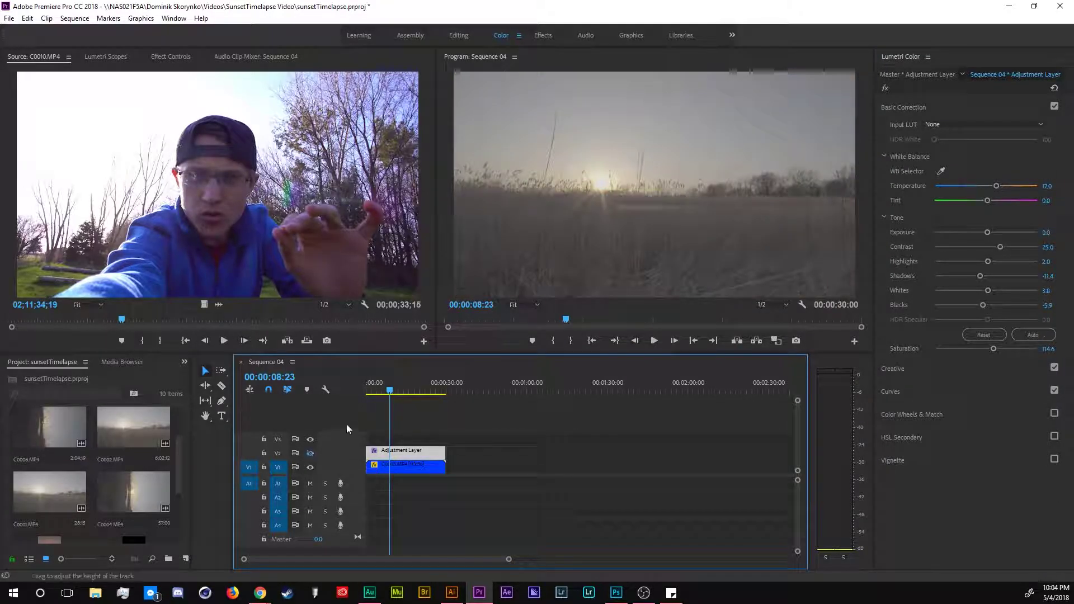
pyautogui.click(310, 454)
pyautogui.click(309, 453)
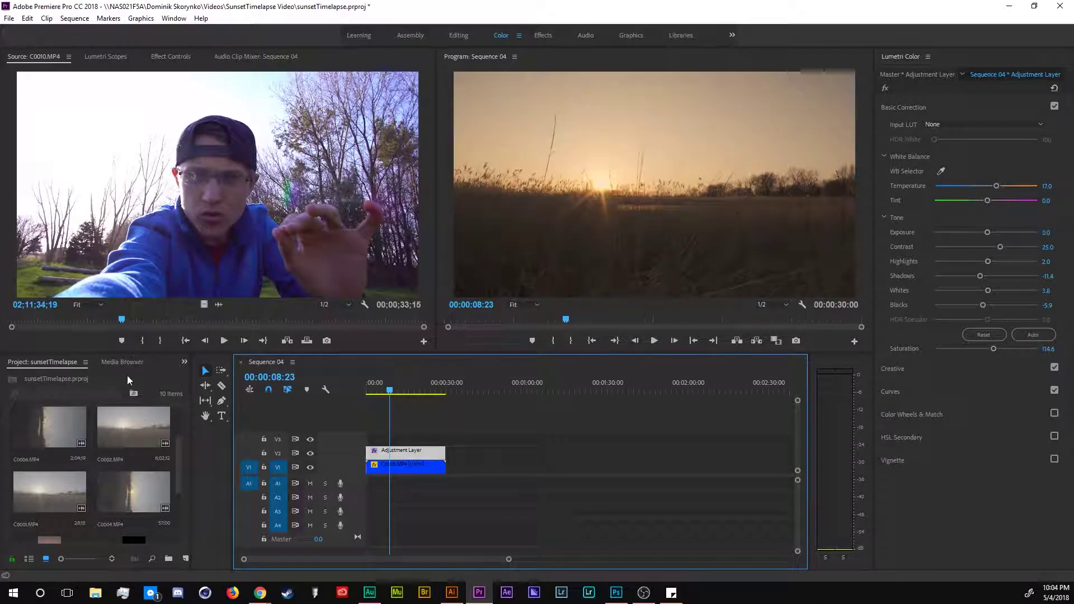
# Open the 4k Verticle sequence, compare it with Sequence 04, and expand its Creative look settings
pyautogui.scroll(-2, 136, 464)
pyautogui.doubleClick(38, 432)
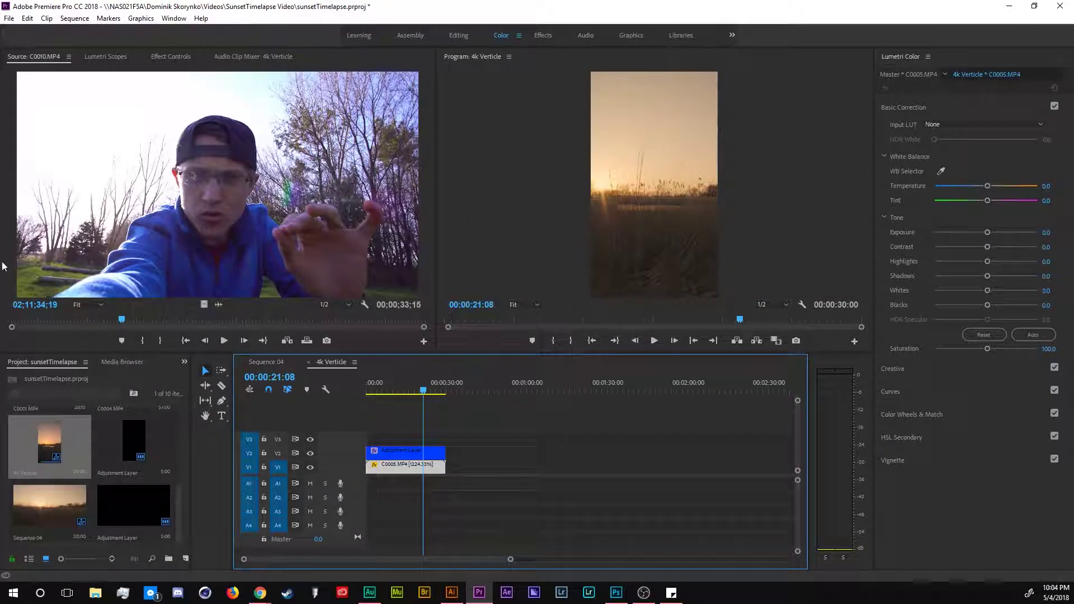
pyautogui.click(398, 391)
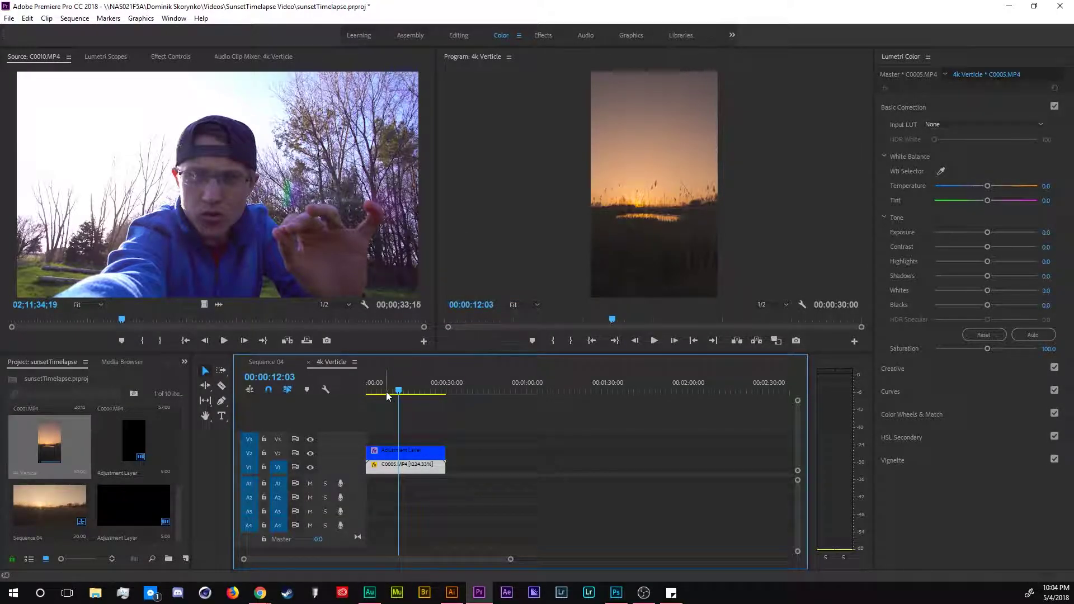
pyautogui.moveTo(386, 393)
pyautogui.mouseDown()
pyautogui.moveTo(376, 392)
pyautogui.moveTo(389, 392)
pyautogui.mouseUp()
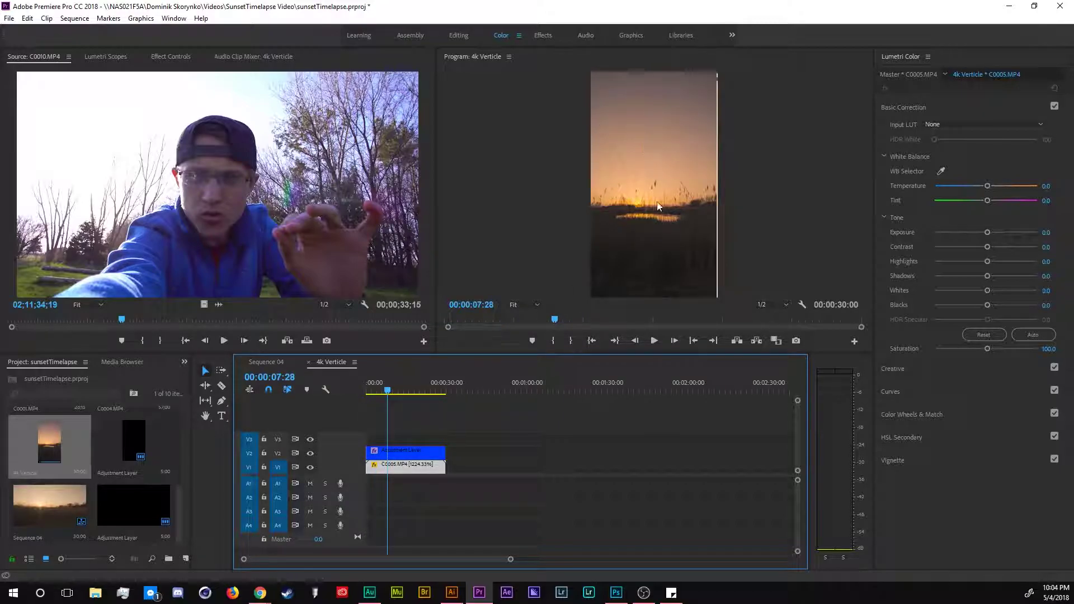
pyautogui.doubleClick(52, 508)
pyautogui.click(330, 362)
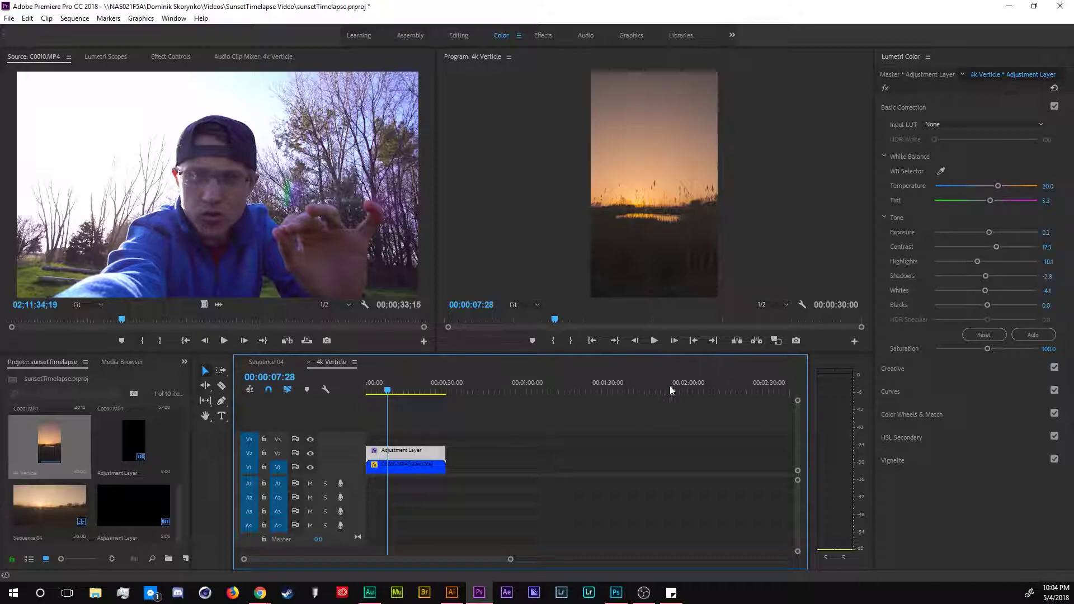
pyautogui.click(892, 372)
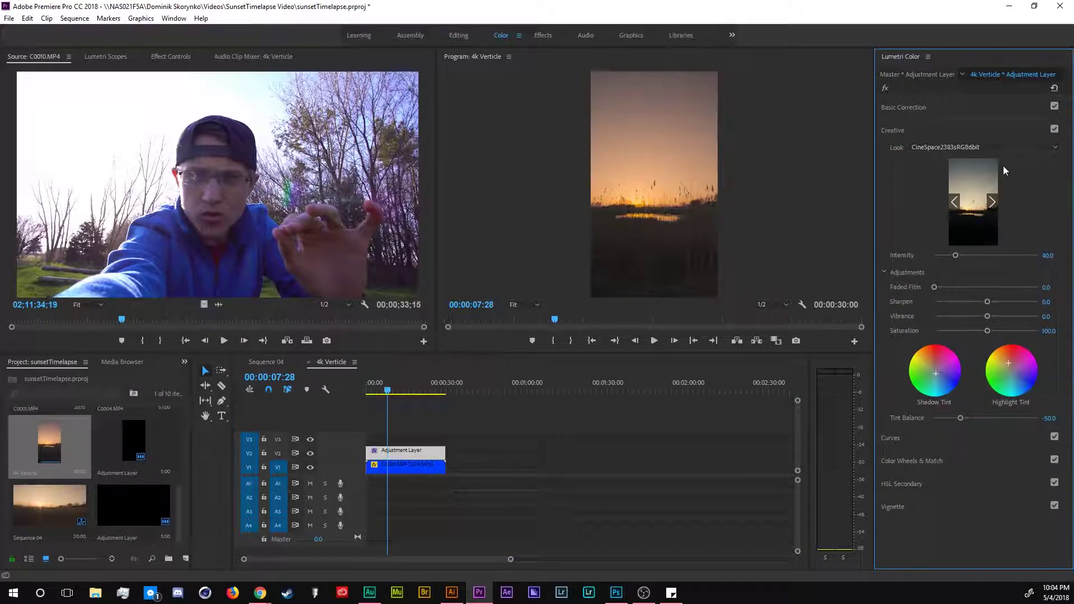
# Switch to Sequence 04 and set its Basic Correction tint to 4.0
pyautogui.click(270, 362)
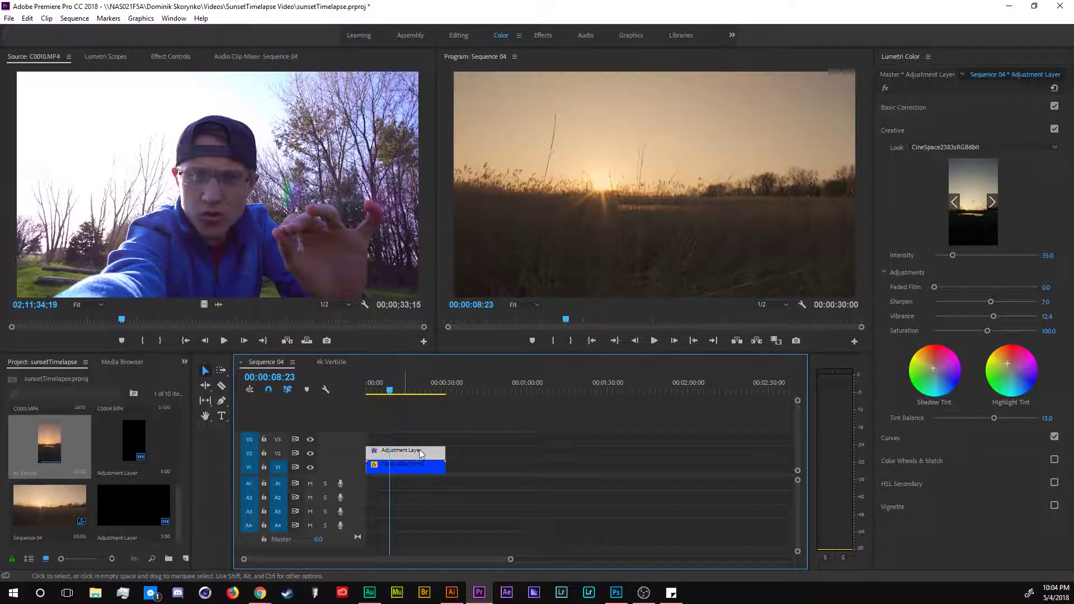
pyautogui.click(1050, 255)
pyautogui.click(903, 107)
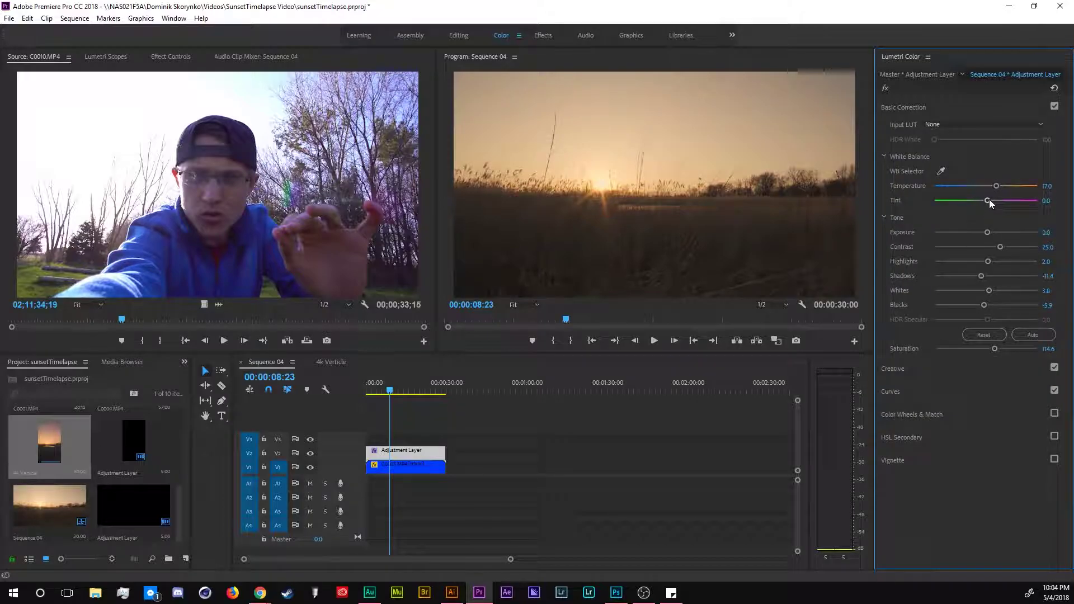
pyautogui.moveTo(989, 199); pyautogui.dragTo(988, 200)
pyautogui.click(1050, 200)
pyautogui.write('4')
pyautogui.press('Return')
# Set Sequence 04's temperature to 18.0, then return to the 4k Verticle sequence
pyautogui.click(1046, 186)
pyautogui.write('16')
pyautogui.press('BackSpace')
pyautogui.write('8')
pyautogui.press('Return')
pyautogui.click(310, 363)
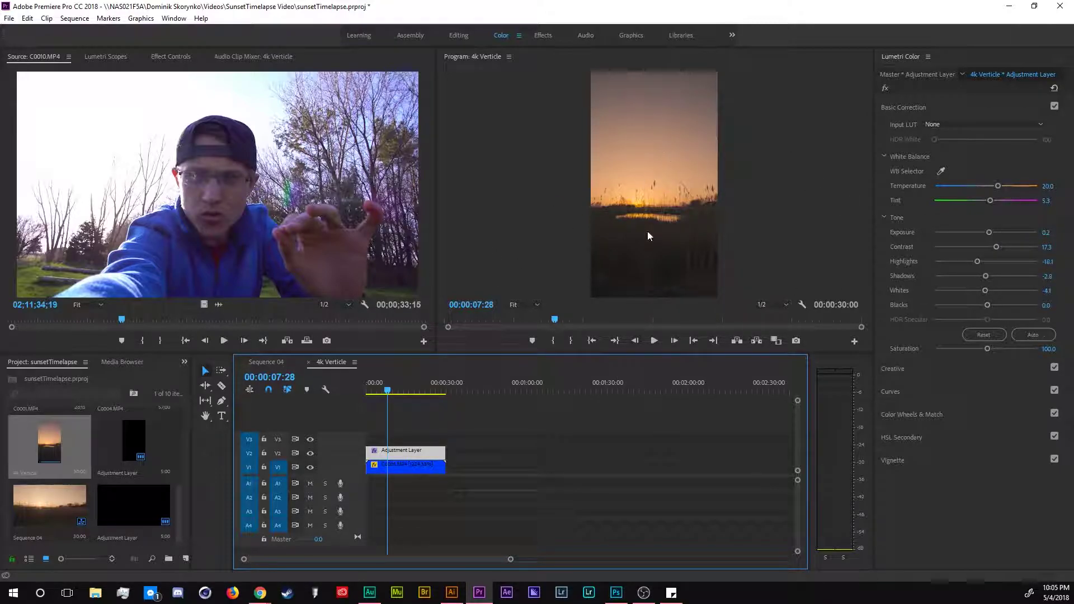
# Scrub the vertical clip and magnify the Program monitor to 200% to inspect the grade
pyautogui.moveTo(446, 381); pyautogui.dragTo(386, 382)
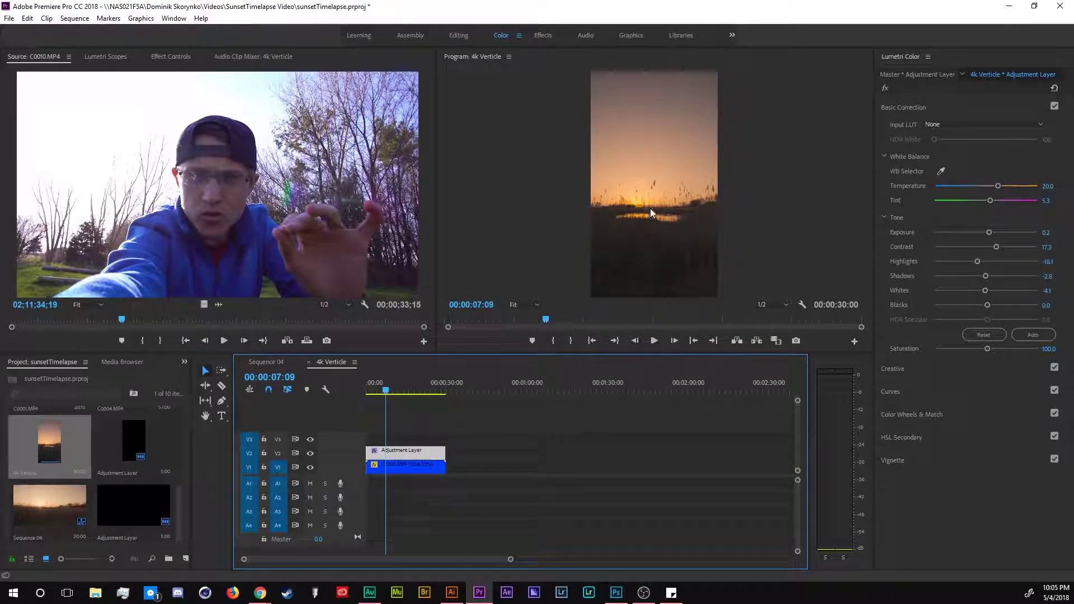
pyautogui.click(530, 301)
pyautogui.click(524, 408)
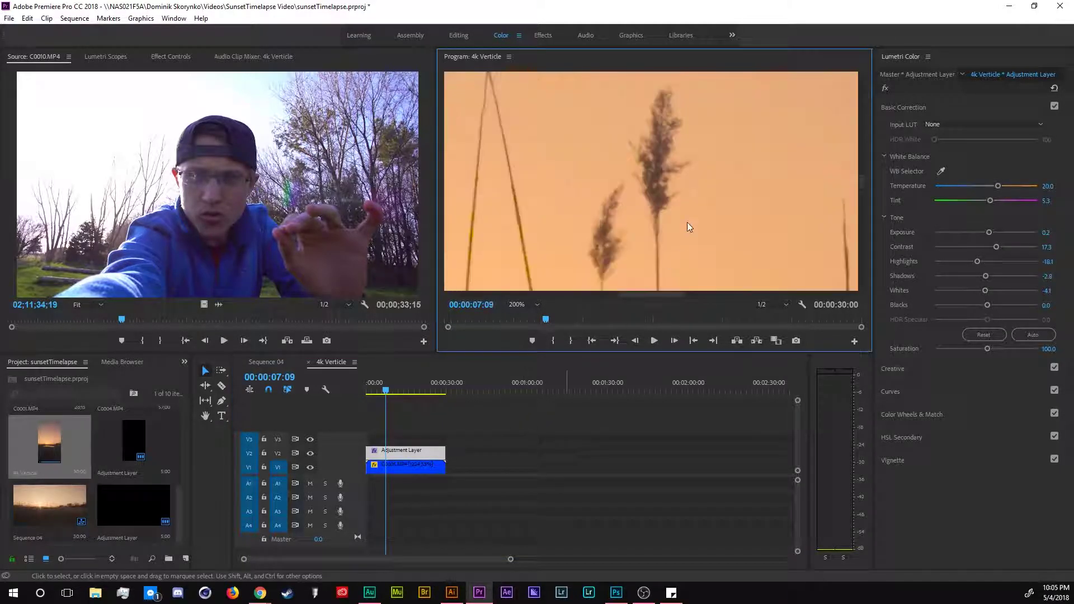
pyautogui.moveTo(860, 179); pyautogui.dragTo(861, 193)
# Step the Program monitor zoom down to 150%, then 100%, and save the project
pyautogui.click(526, 306)
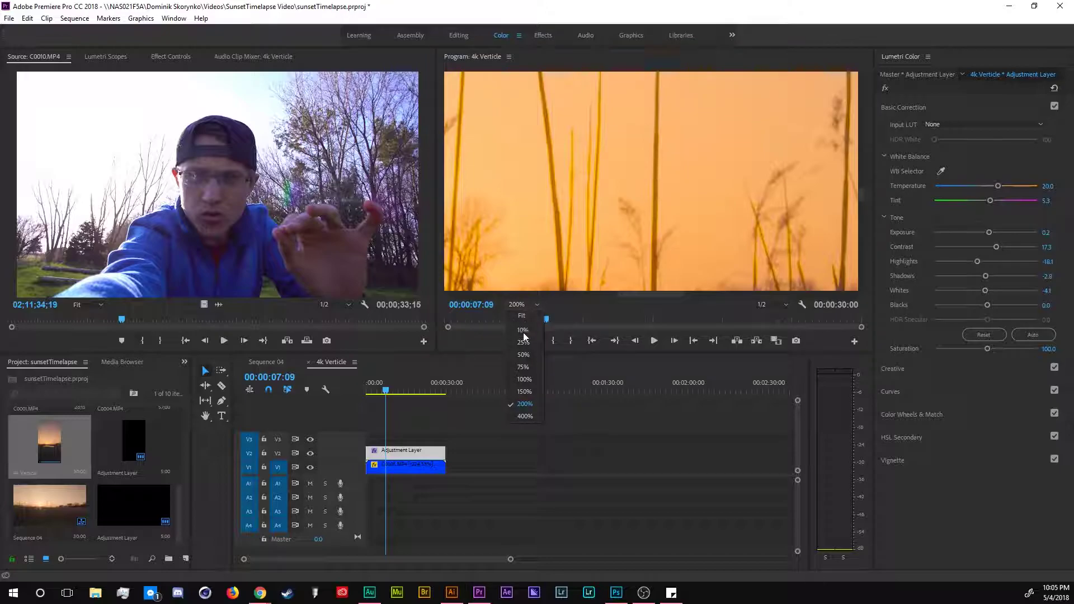
pyautogui.click(533, 391)
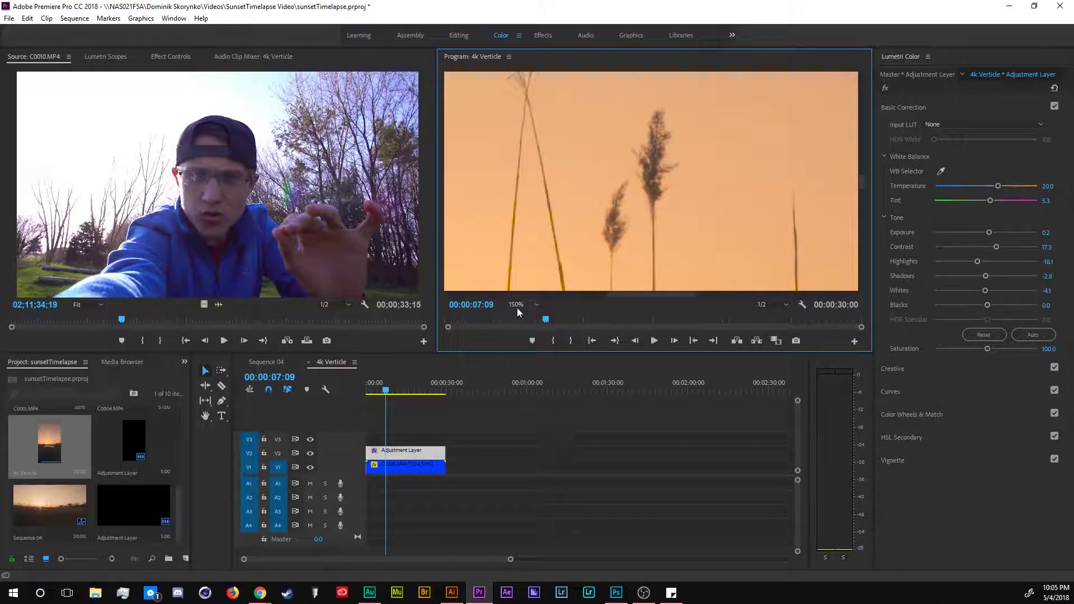
pyautogui.click(526, 307)
pyautogui.click(528, 376)
pyautogui.hotkey('ctrl', 's')
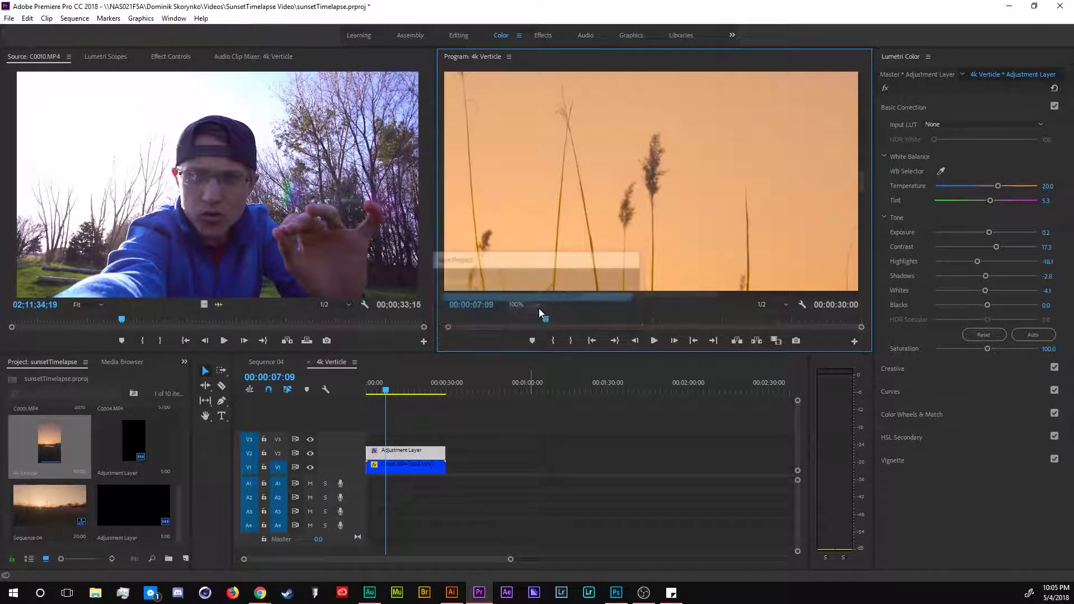
# Fit the whole vertical frame in the Program monitor and return to Sequence 04
pyautogui.click(537, 306)
pyautogui.click(528, 314)
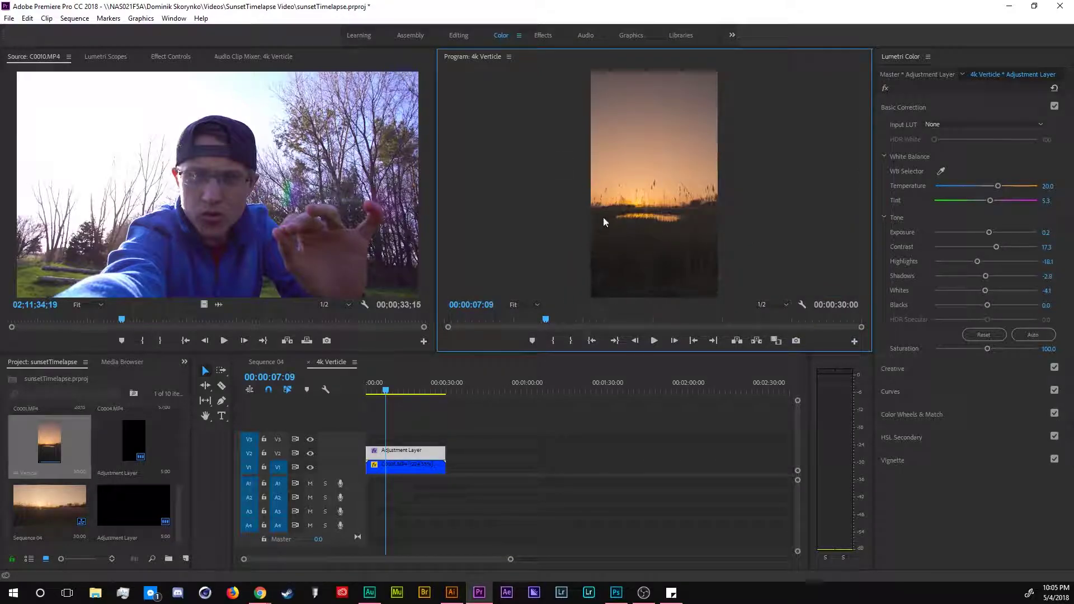
pyautogui.click(269, 361)
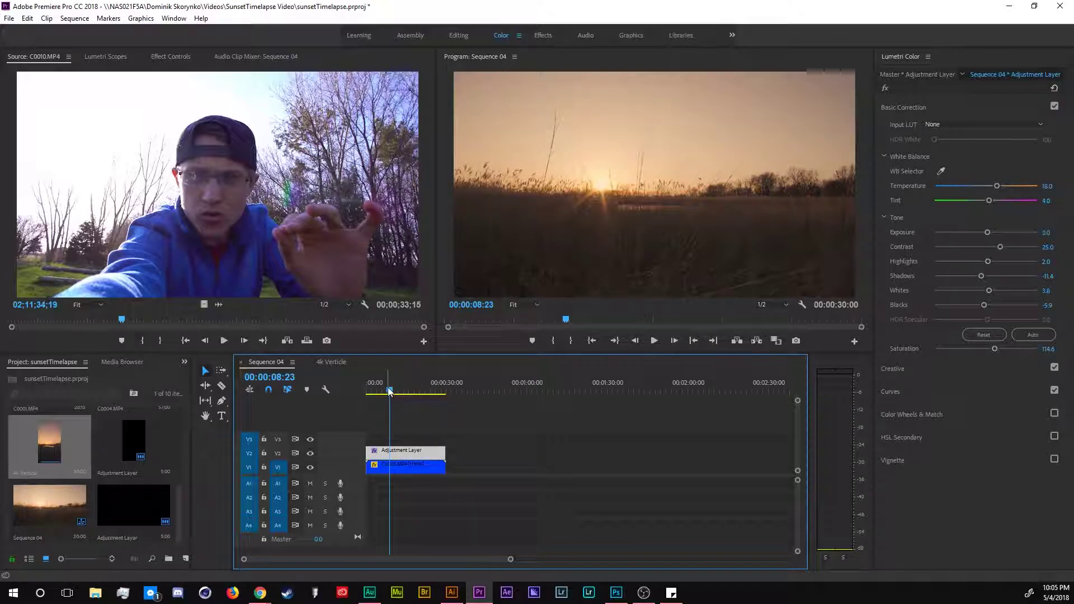
# Scrub through Sequence 04's sunset timelapse, then bring up the 4k Verticle sequence
pyautogui.moveTo(412, 393)
pyautogui.mouseDown()
pyautogui.moveTo(376, 391)
pyautogui.moveTo(437, 391)
pyautogui.moveTo(401, 367)
pyautogui.moveTo(426, 392)
pyautogui.moveTo(396, 388)
pyautogui.moveTo(446, 386)
pyautogui.moveTo(414, 385)
pyautogui.mouseUp()
pyautogui.click(331, 361)
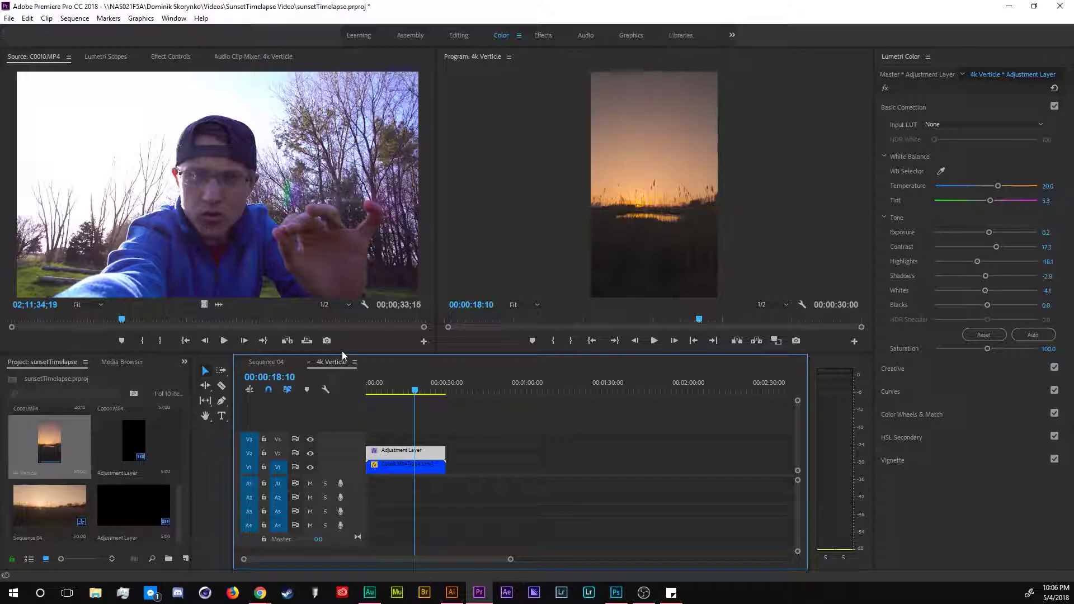
pyautogui.click(898, 367)
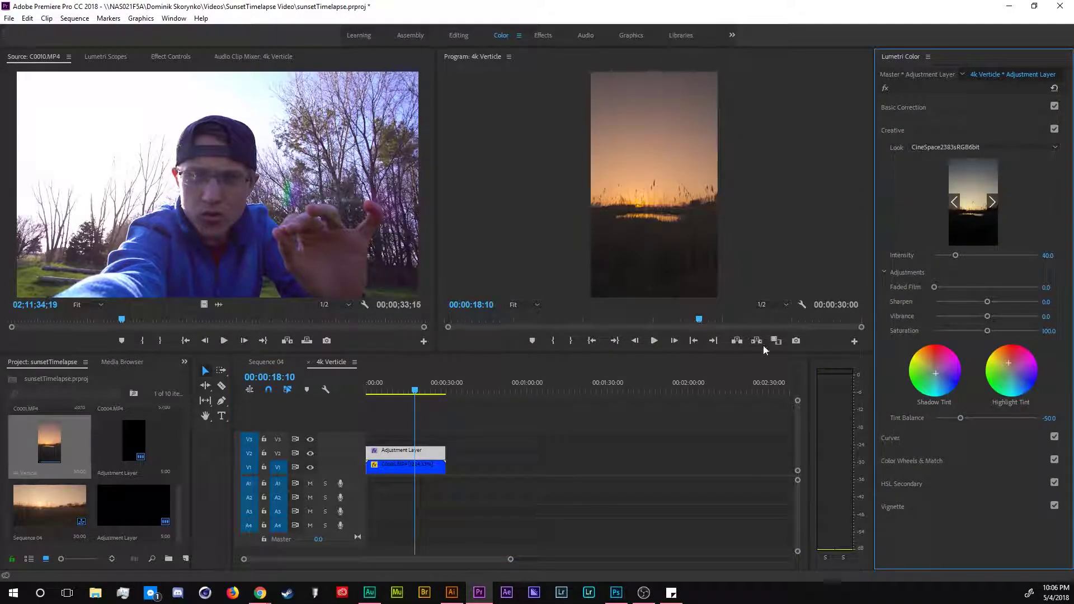
pyautogui.click(909, 441)
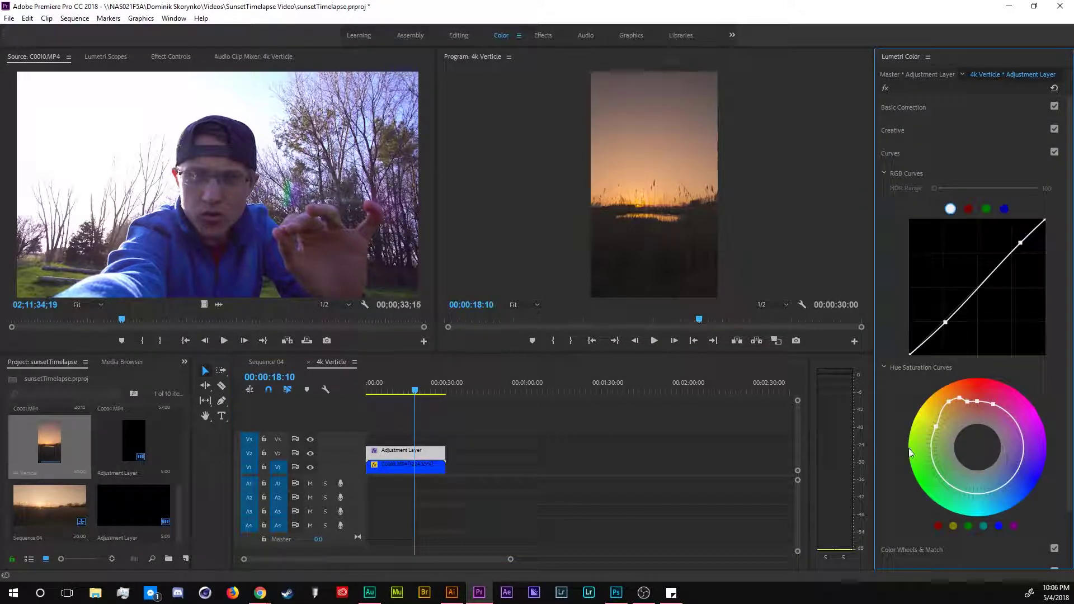
pyautogui.click(918, 548)
pyautogui.click(903, 392)
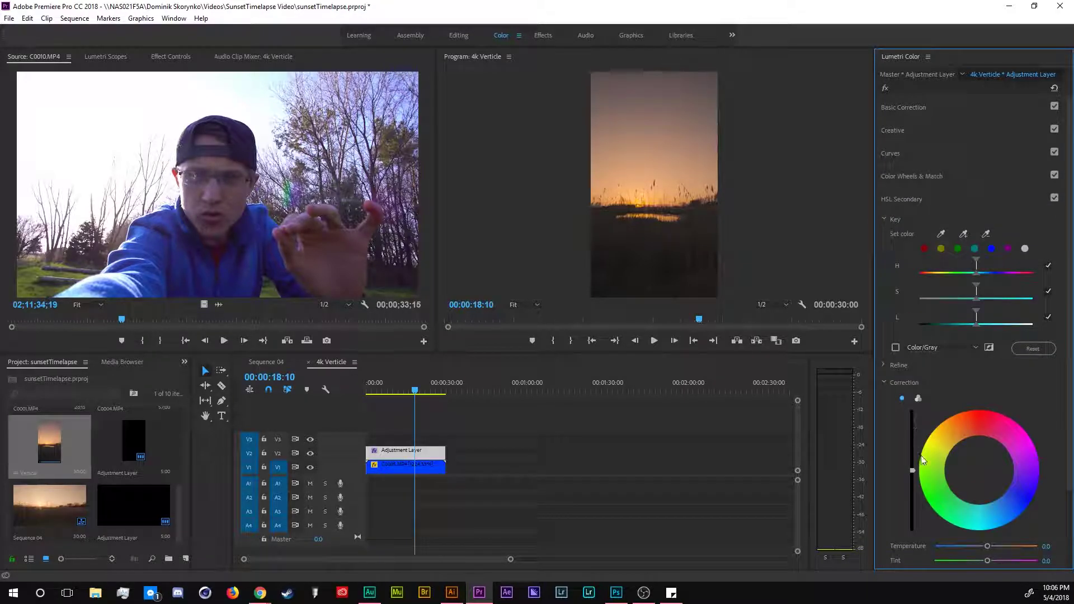
pyautogui.click(908, 533)
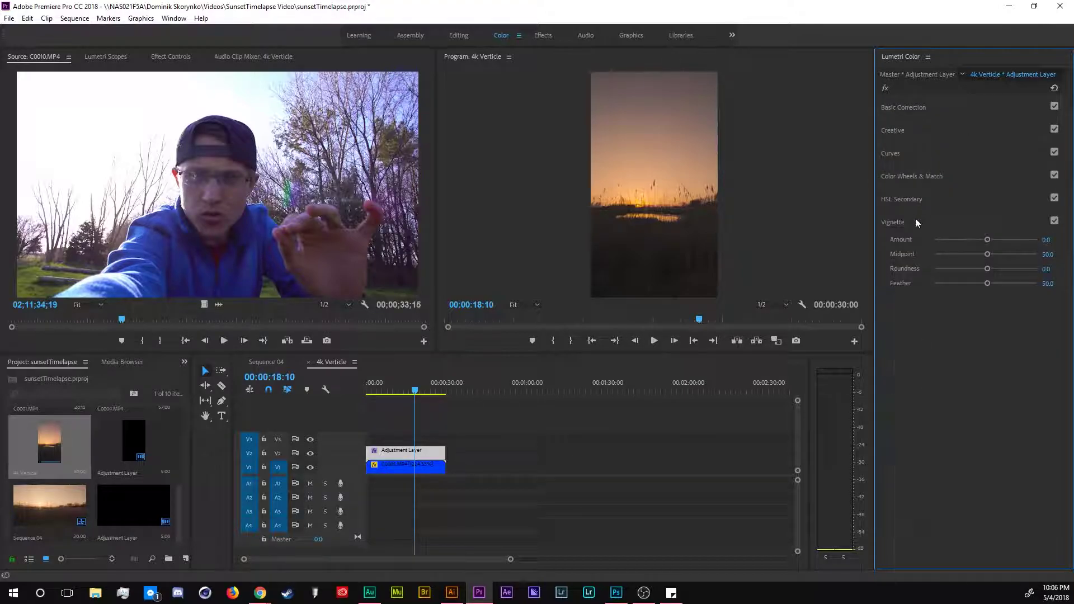
pyautogui.click(917, 222)
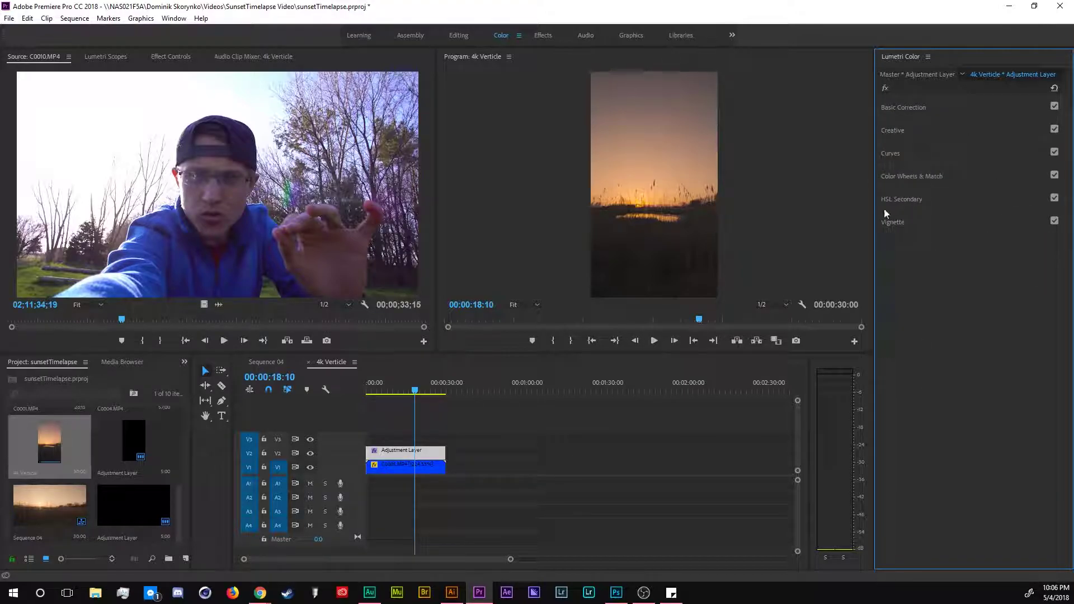